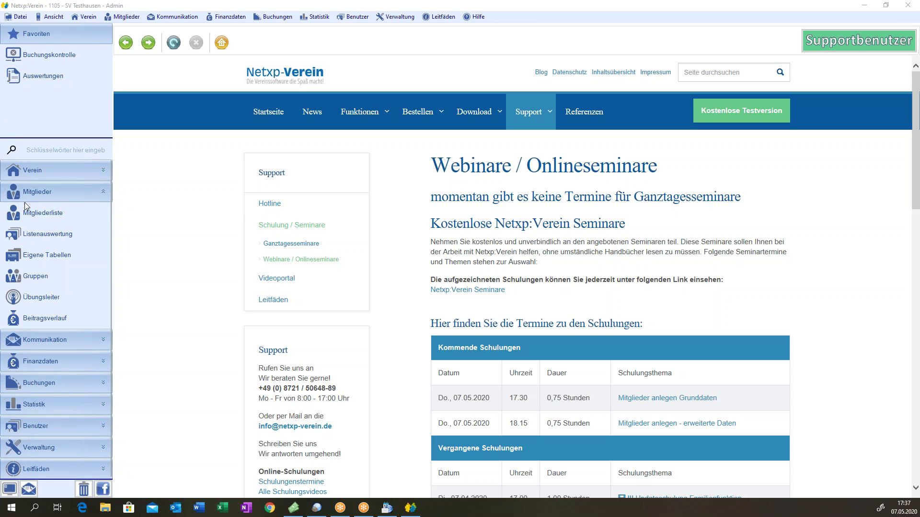
- Open the Mitgliederliste from the Mitglieder sidebar section
{"action": "left_click", "coordinate": [41, 214]}
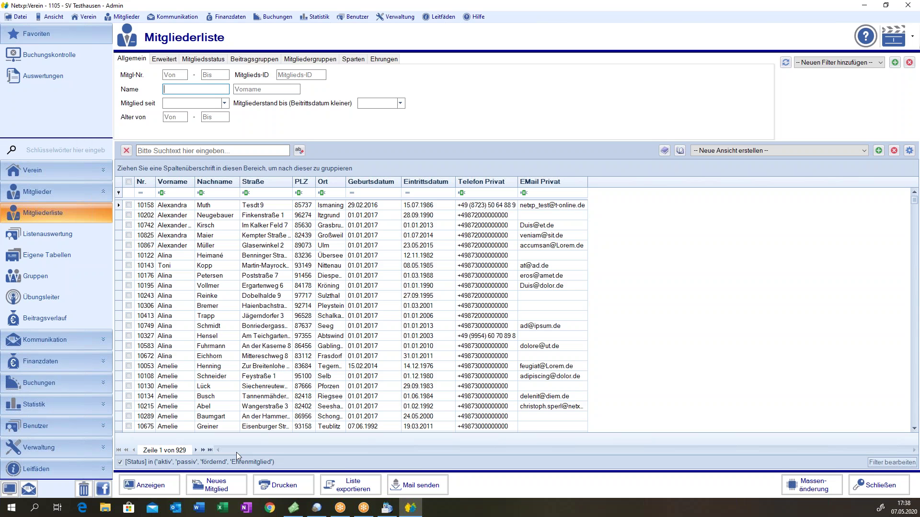
{"action": "left_click", "coordinate": [128, 356]}
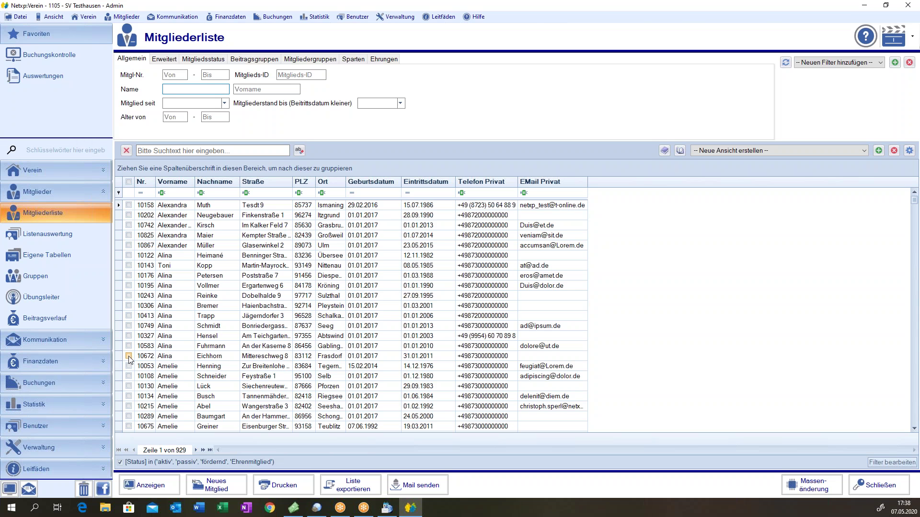
{"action": "right_click", "coordinate": [238, 357]}
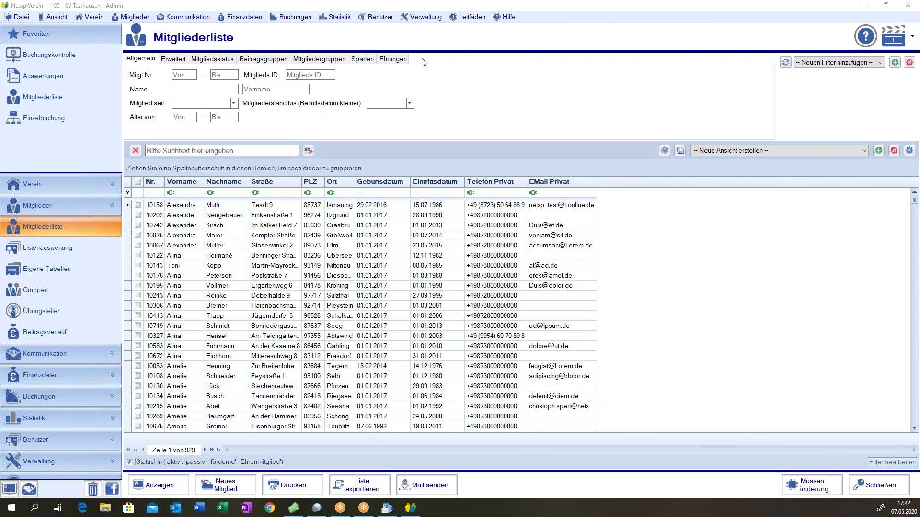
- Start a new member entry numbered 10897, then open Optionen under Verwaltung
{"action": "left_click", "coordinate": [220, 492]}
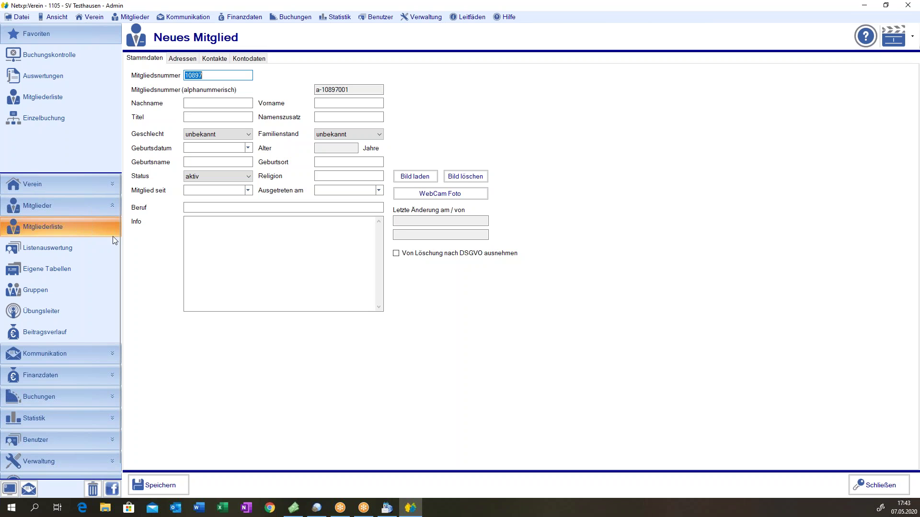
{"action": "left_click", "coordinate": [111, 463]}
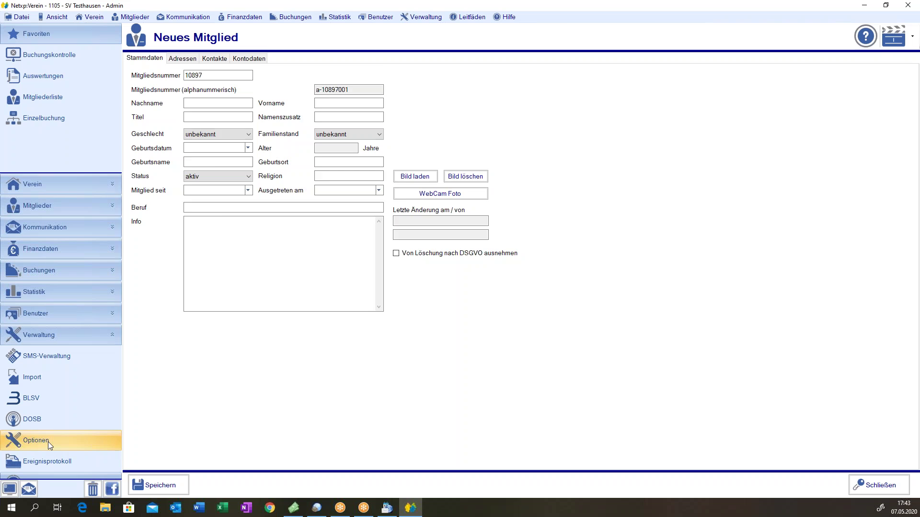
{"action": "left_click", "coordinate": [48, 441]}
- View the member number ranges and cancel adding a new range
{"action": "left_click", "coordinate": [161, 59]}
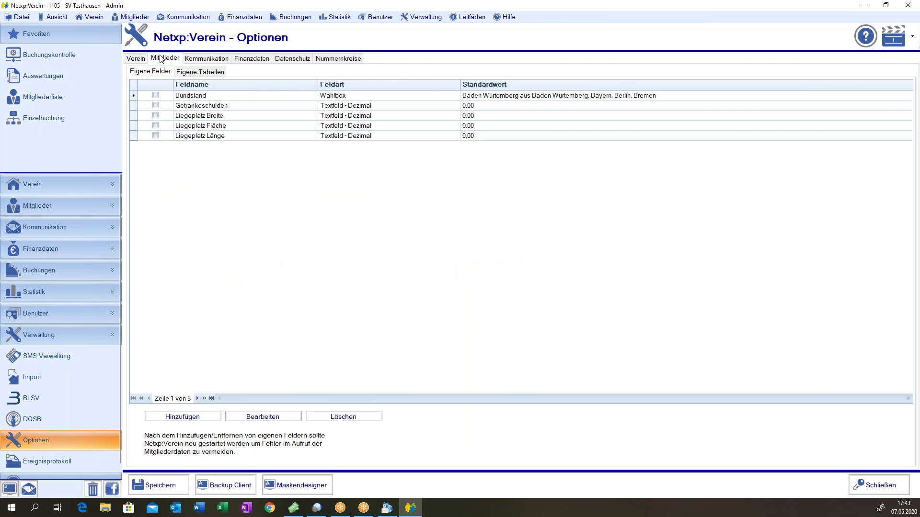
{"action": "left_click", "coordinate": [338, 58]}
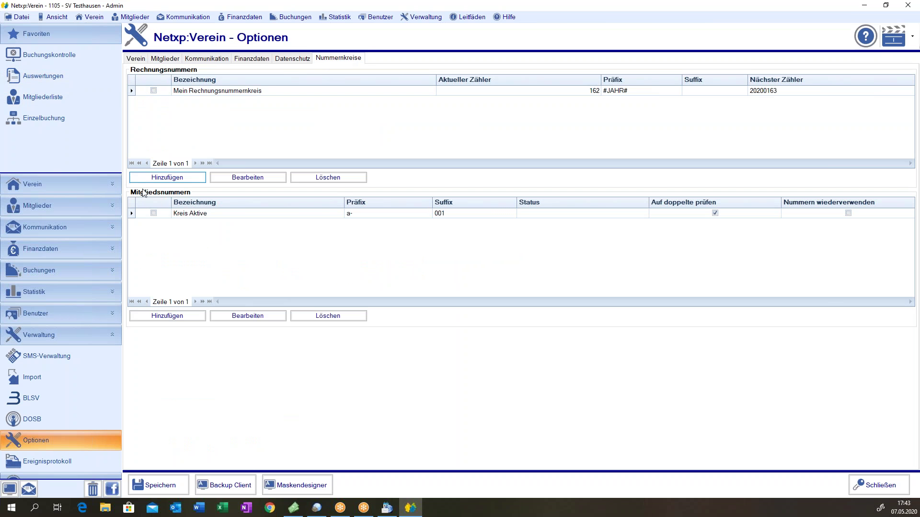
{"action": "left_click", "coordinate": [197, 214]}
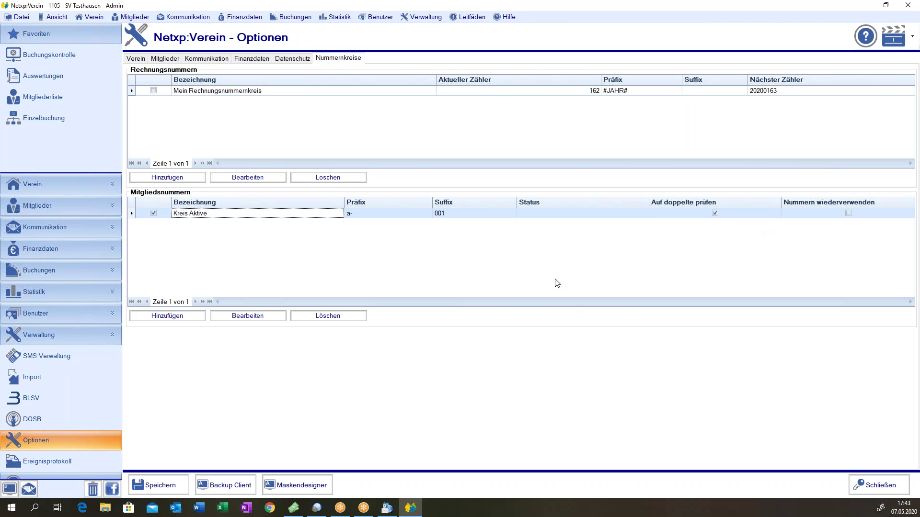
{"action": "left_click", "coordinate": [165, 317]}
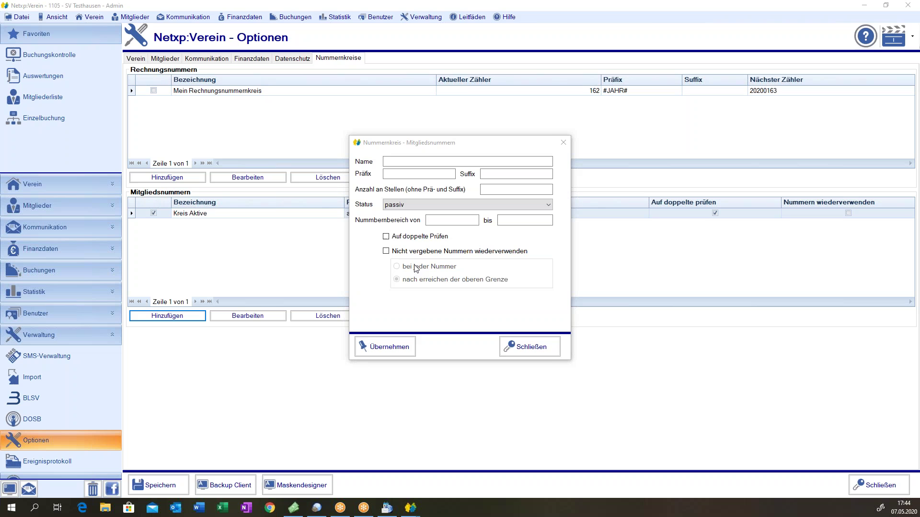
{"action": "left_click", "coordinate": [518, 344]}
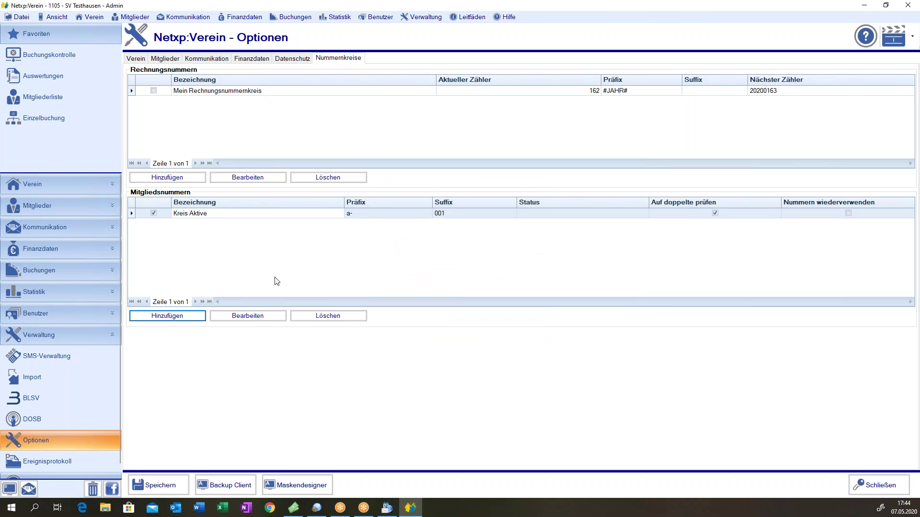
- Inspect the Kreis Aktive range without changes and return to the member list
{"action": "left_click", "coordinate": [179, 213]}
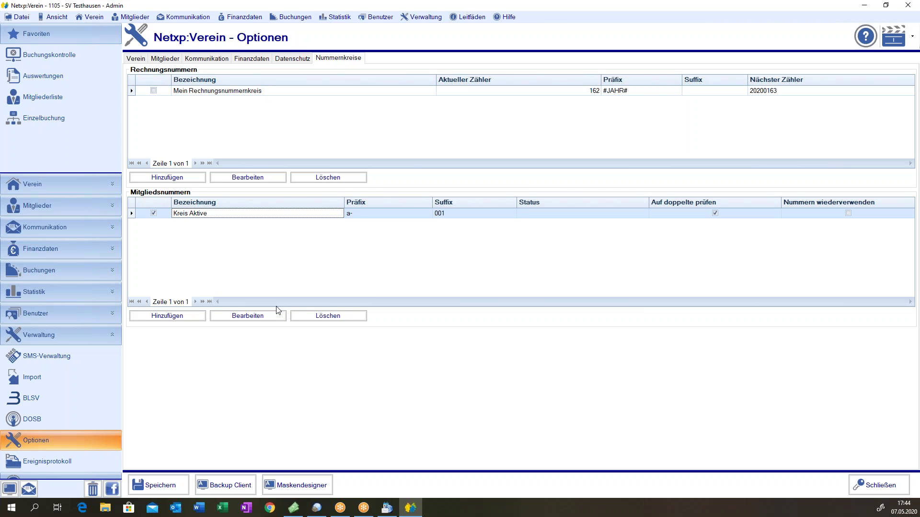
{"action": "left_click", "coordinate": [247, 316]}
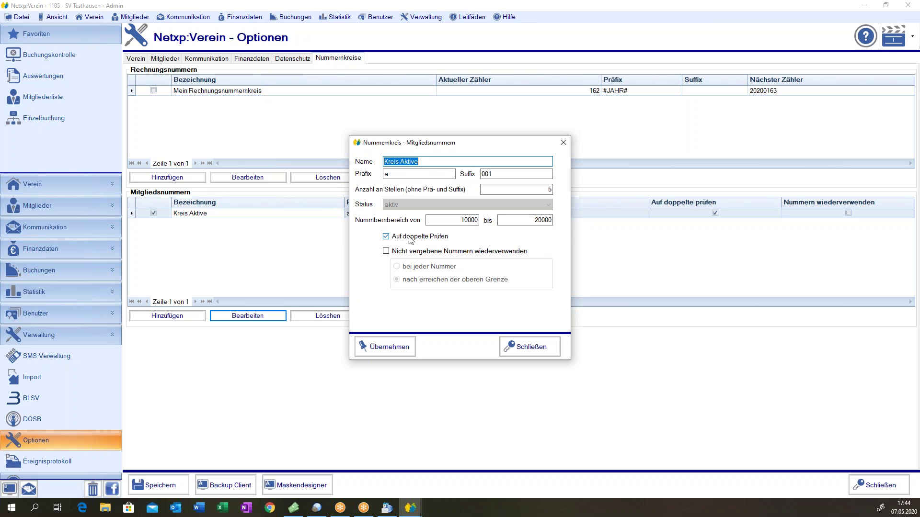
{"action": "left_click", "coordinate": [521, 351]}
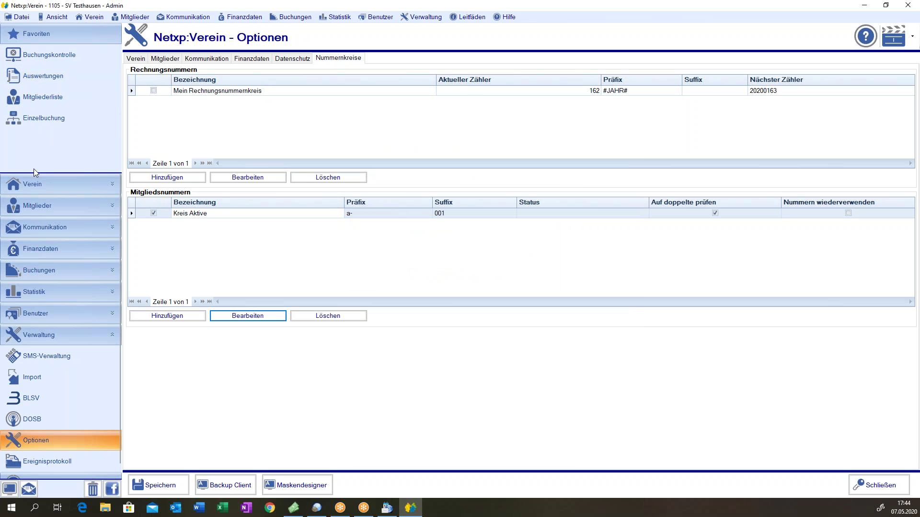
{"action": "left_click", "coordinate": [34, 206]}
{"action": "left_click", "coordinate": [39, 225]}
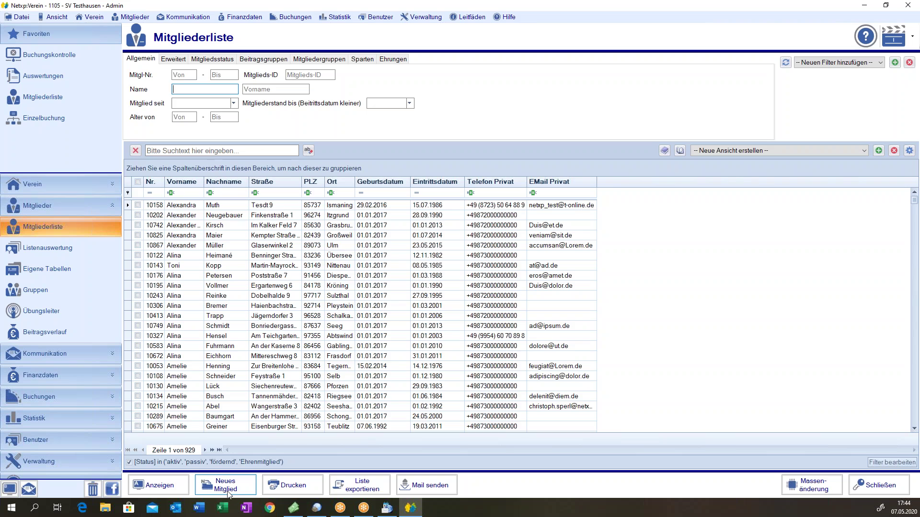
- Start a new member and check its numbers 10897 and a-10897001
{"action": "left_click", "coordinate": [229, 486]}
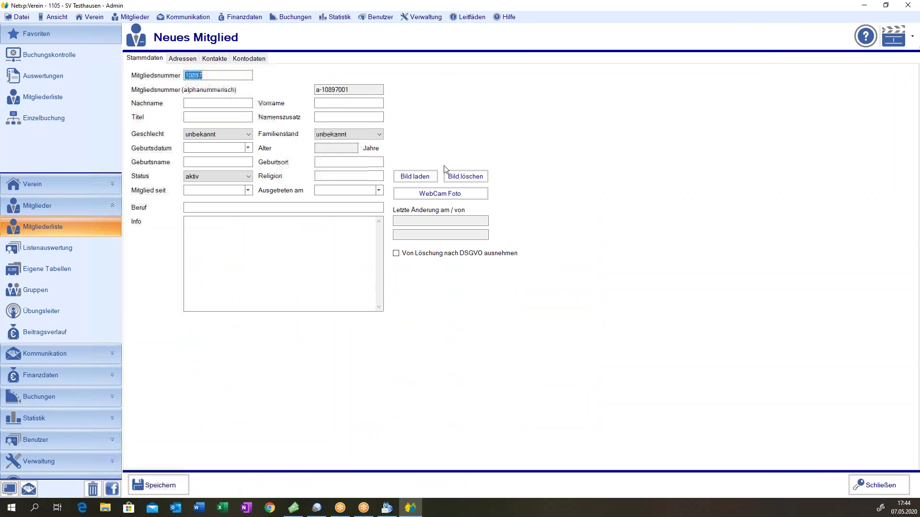
{"action": "double_click", "coordinate": [196, 76]}
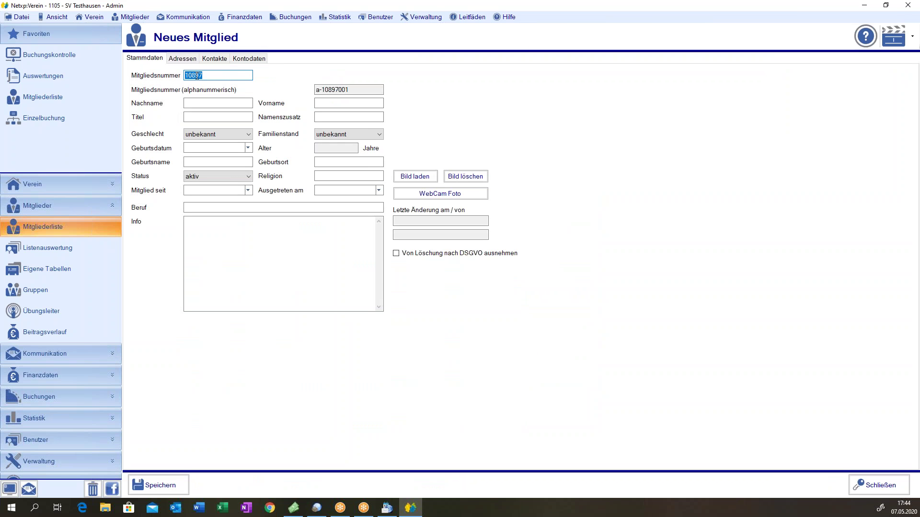
{"action": "key", "text": "Tab"}
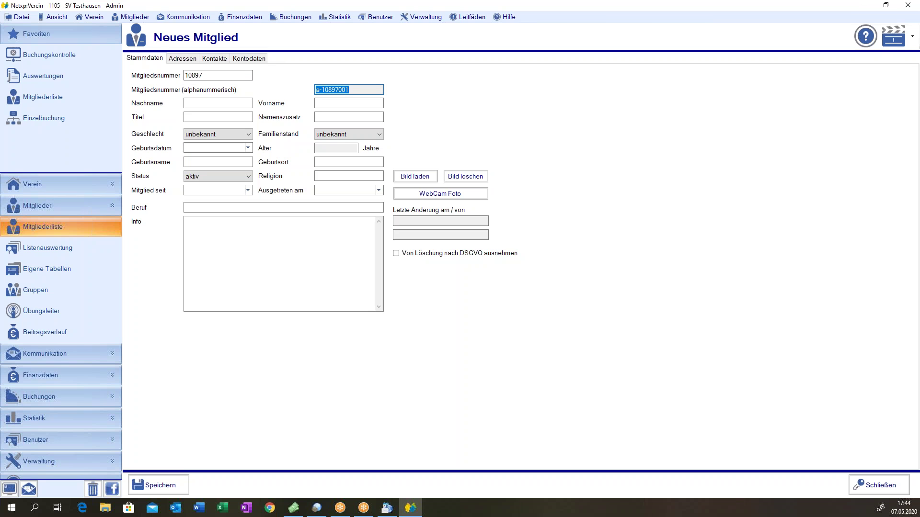
{"action": "double_click", "coordinate": [217, 77]}
{"action": "left_click_drag", "start_coordinate": [377, 90], "coordinate": [289, 93]}
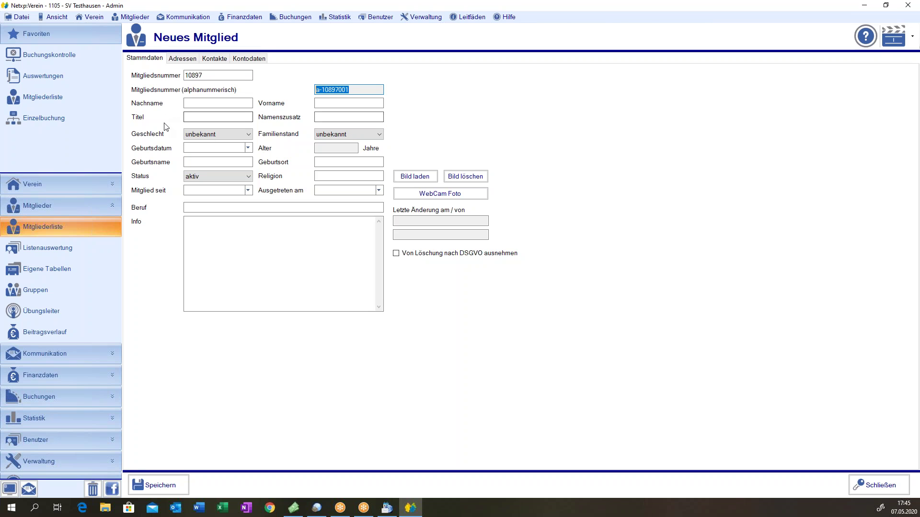
{"action": "left_click", "coordinate": [226, 136]}
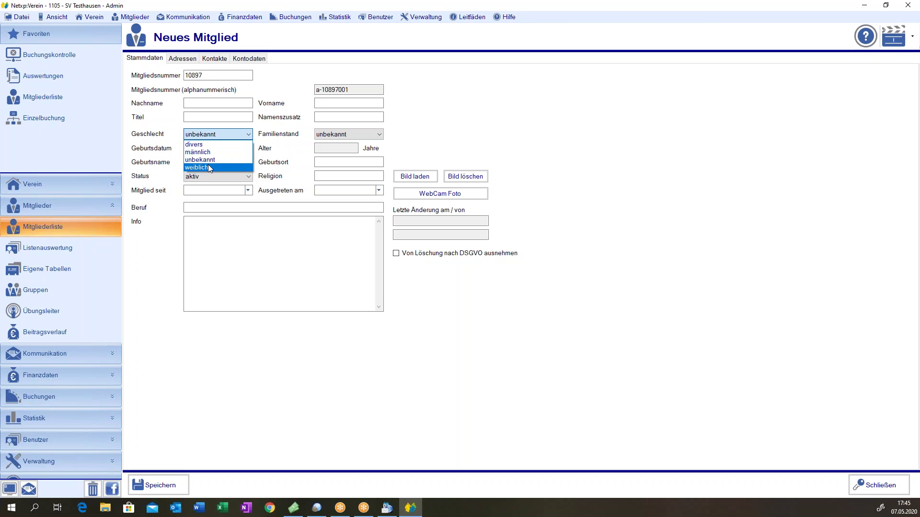
- Leave gender and marital status as unbekannt and show the membership status choices
{"action": "left_click", "coordinate": [222, 134]}
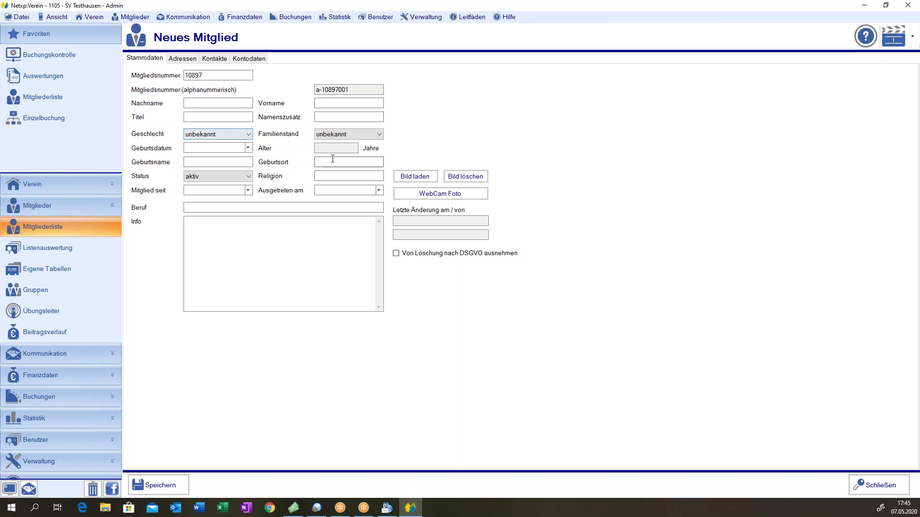
{"action": "left_click", "coordinate": [366, 135]}
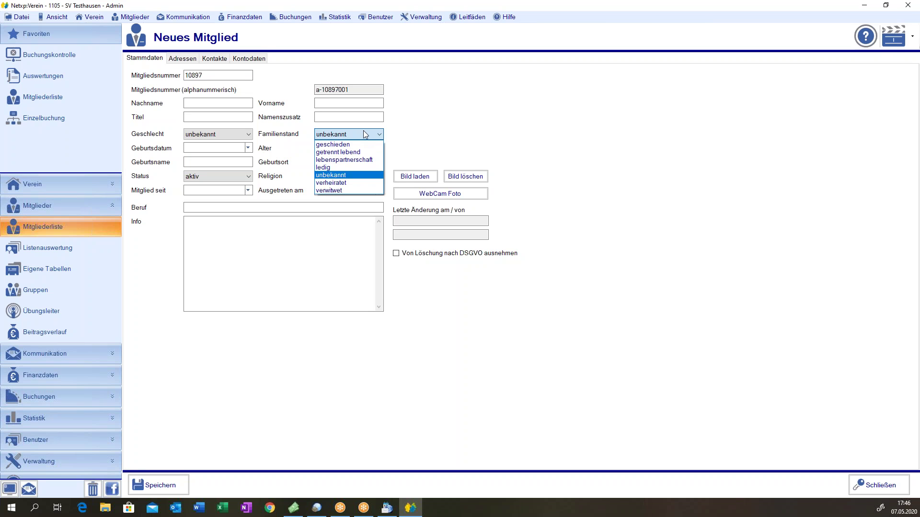
{"action": "left_click", "coordinate": [416, 138]}
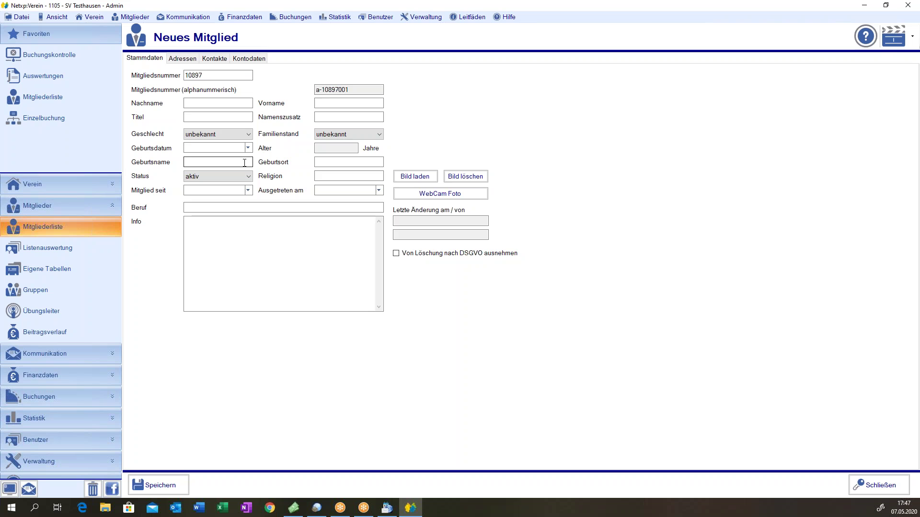
{"action": "left_click", "coordinate": [370, 161]}
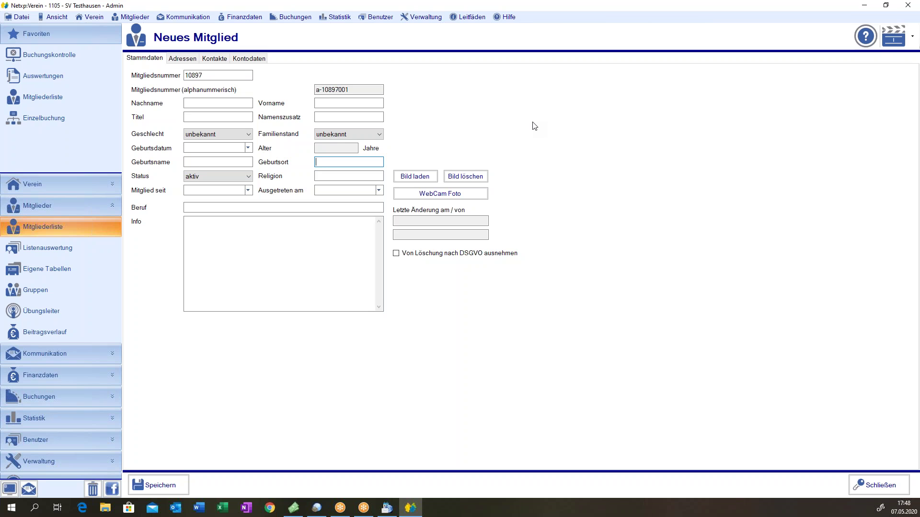
{"action": "left_click", "coordinate": [230, 176]}
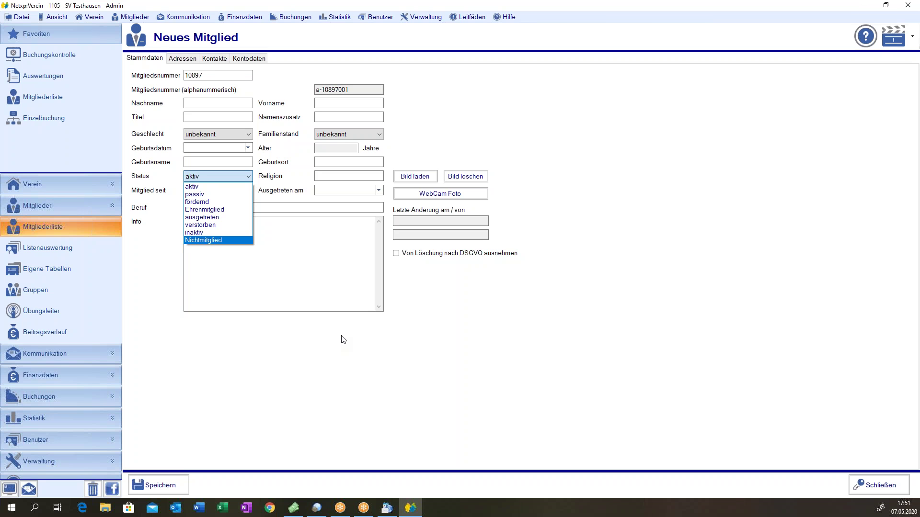
{"action": "left_click", "coordinate": [335, 298]}
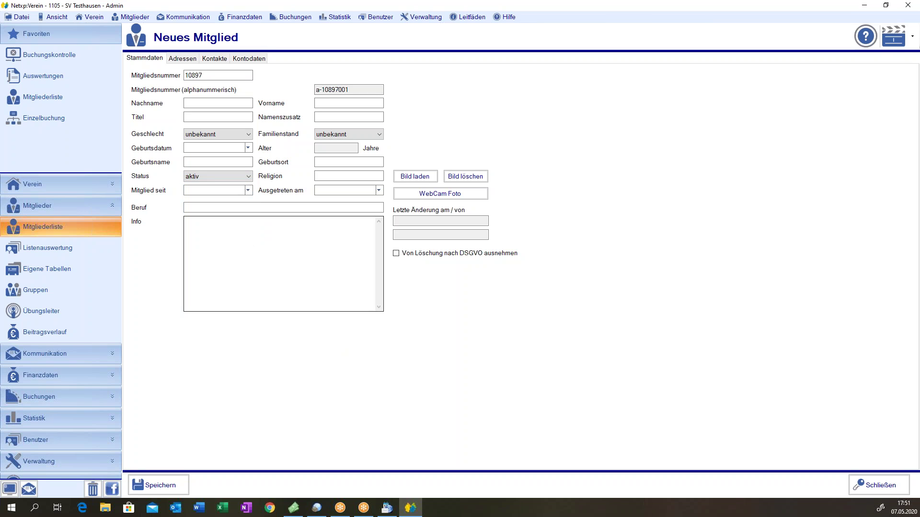
{"action": "left_click", "coordinate": [370, 189]}
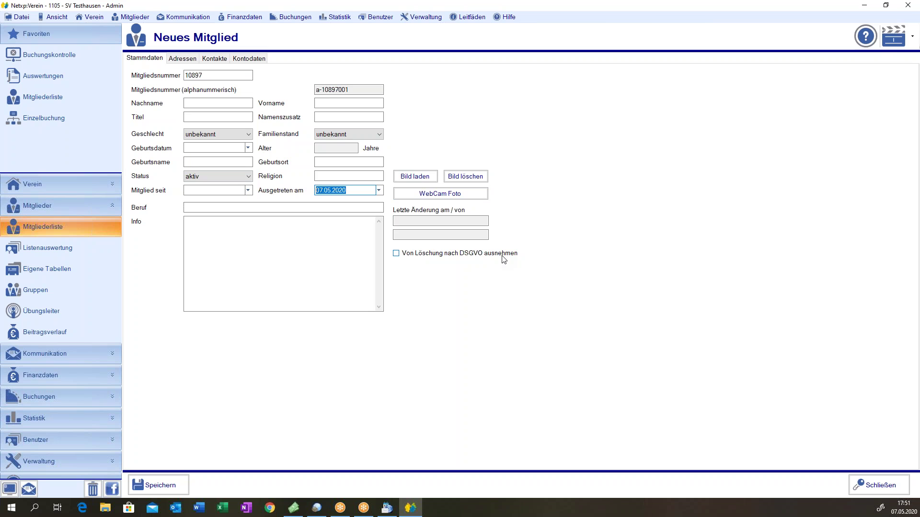
{"action": "key", "text": "BackSpace"}
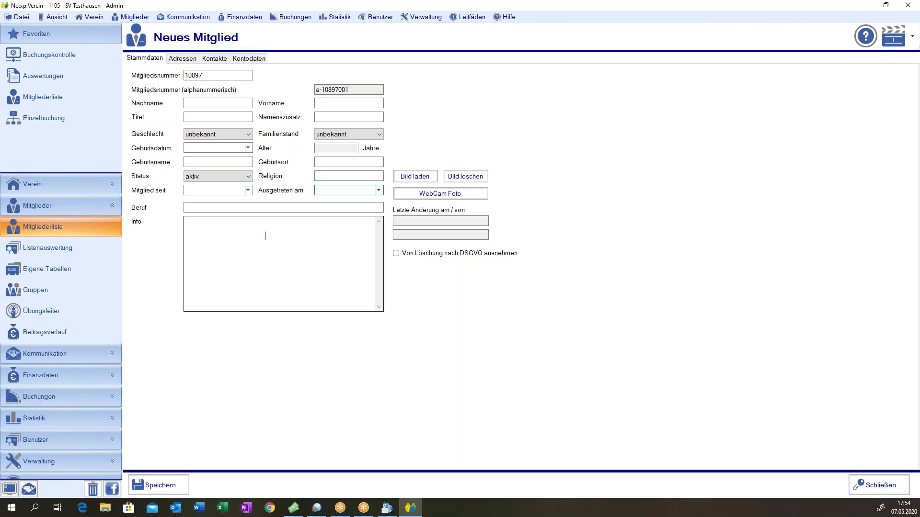
- Check the Datenschutz deletion setting of 365 days after exit, then return to the Mitgliederliste
{"action": "left_click", "coordinate": [38, 461]}
{"action": "left_click", "coordinate": [45, 437]}
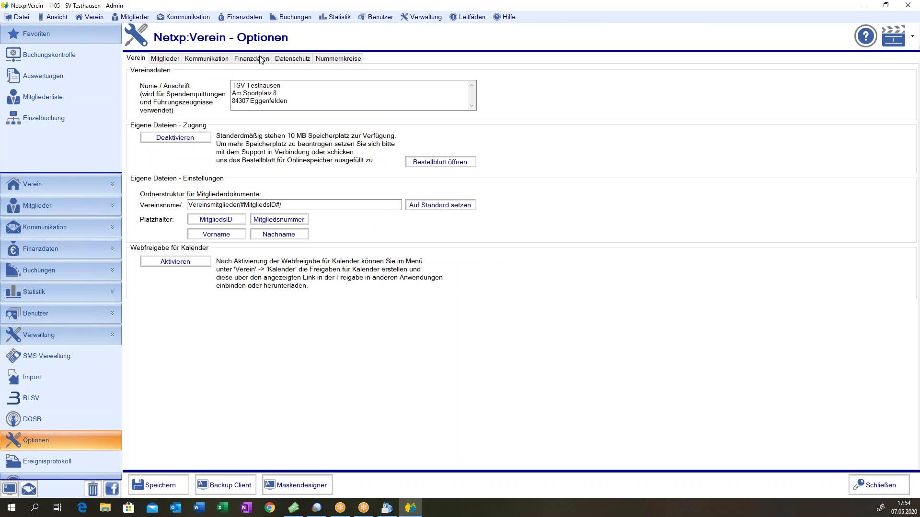
{"action": "left_click", "coordinate": [291, 60]}
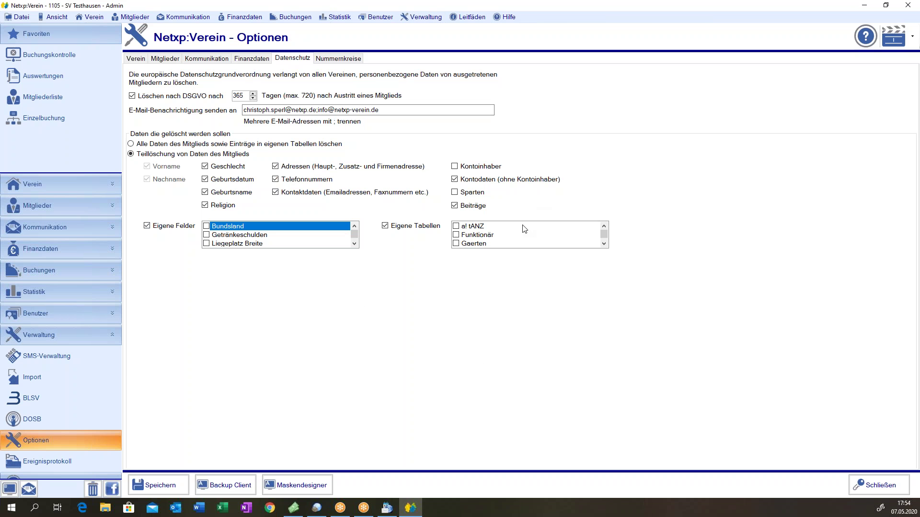
{"action": "left_click", "coordinate": [40, 205]}
{"action": "left_click", "coordinate": [40, 227]}
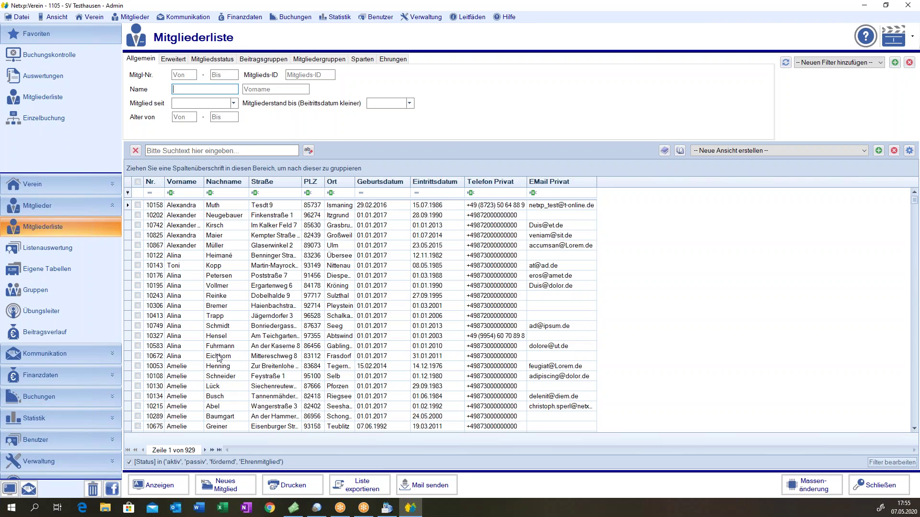
- Start a fresh Neues Mitglied entry numbered 10897 (a-10897001)
{"action": "left_click", "coordinate": [224, 487]}
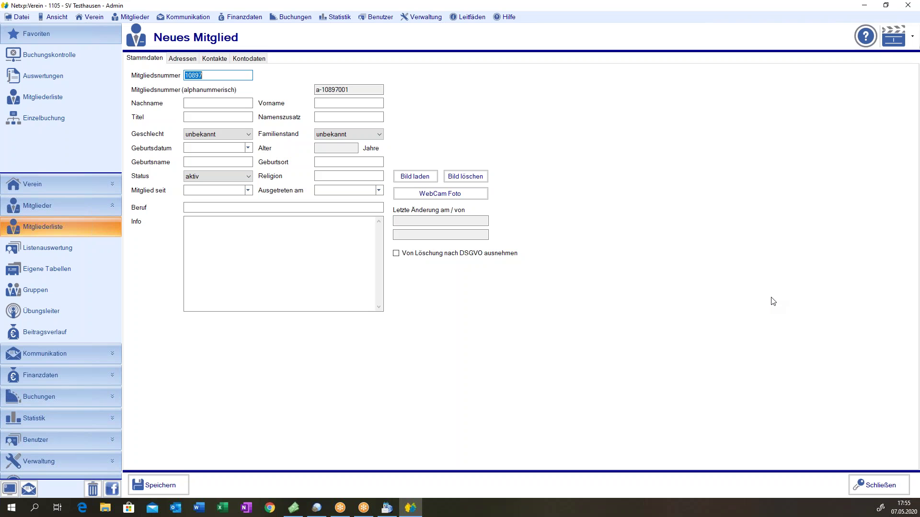
- Switch the new member to its Adressen page, briefly revisiting Stammdaten
{"action": "left_click", "coordinate": [185, 63]}
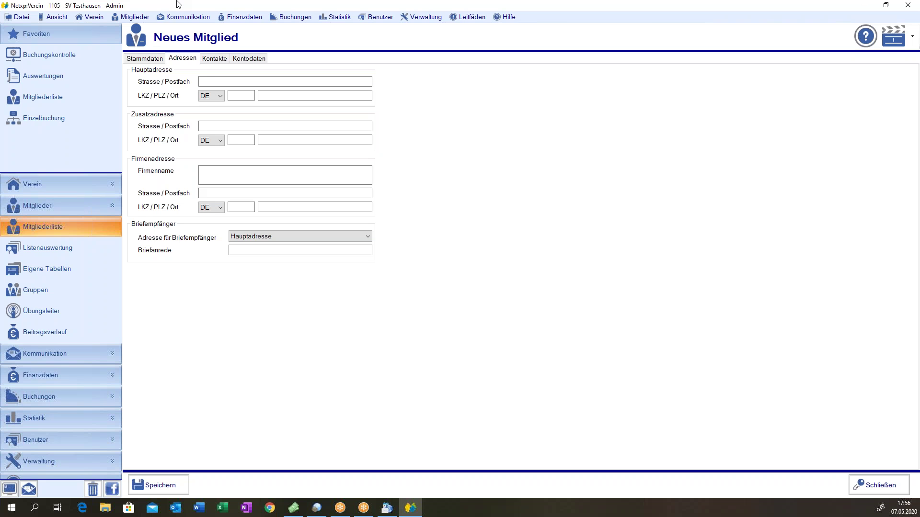
{"action": "left_click", "coordinate": [140, 57]}
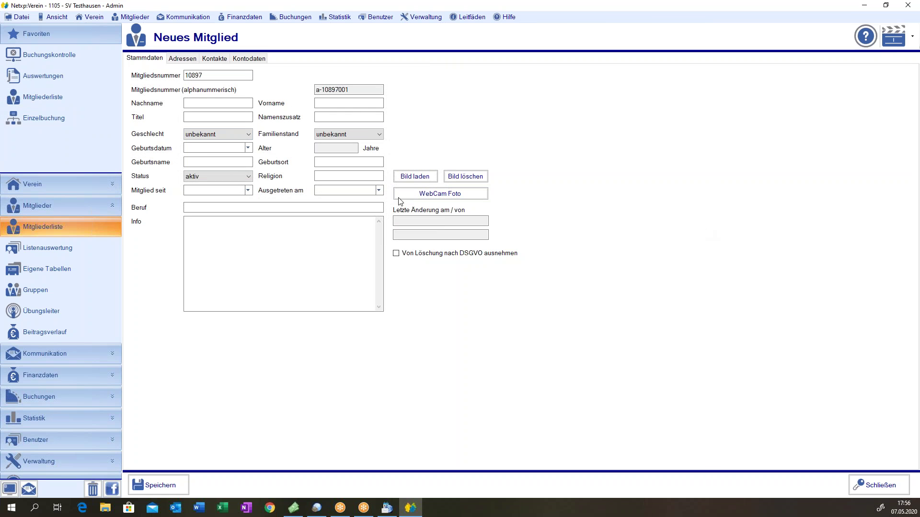
{"action": "left_click", "coordinate": [176, 59]}
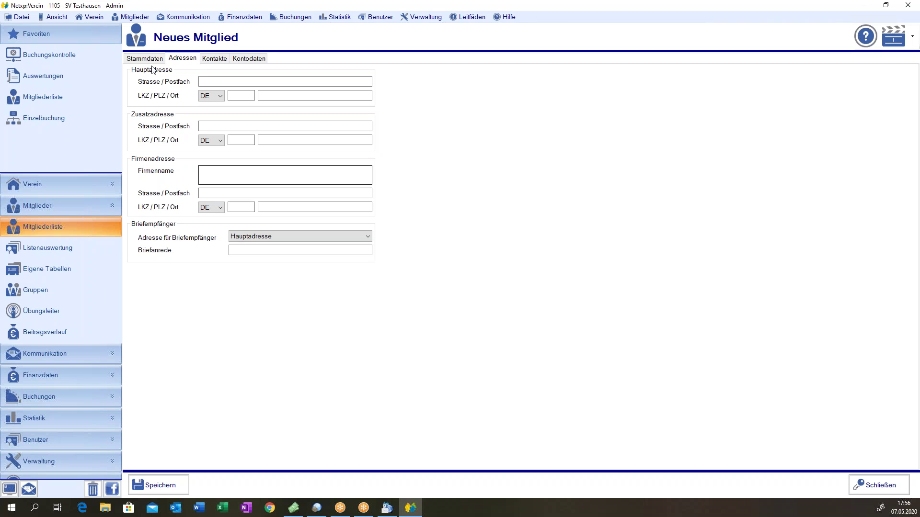
{"action": "left_click", "coordinate": [213, 82]}
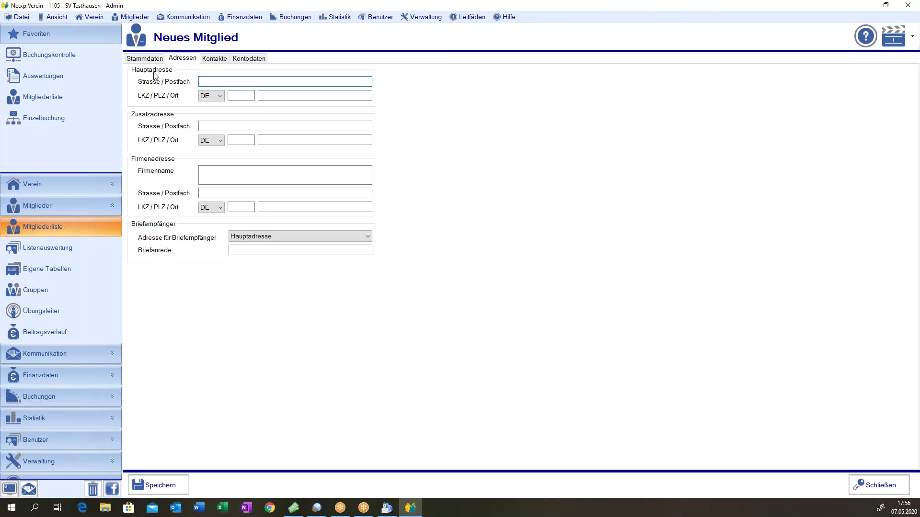
{"action": "key", "text": "Tab"}
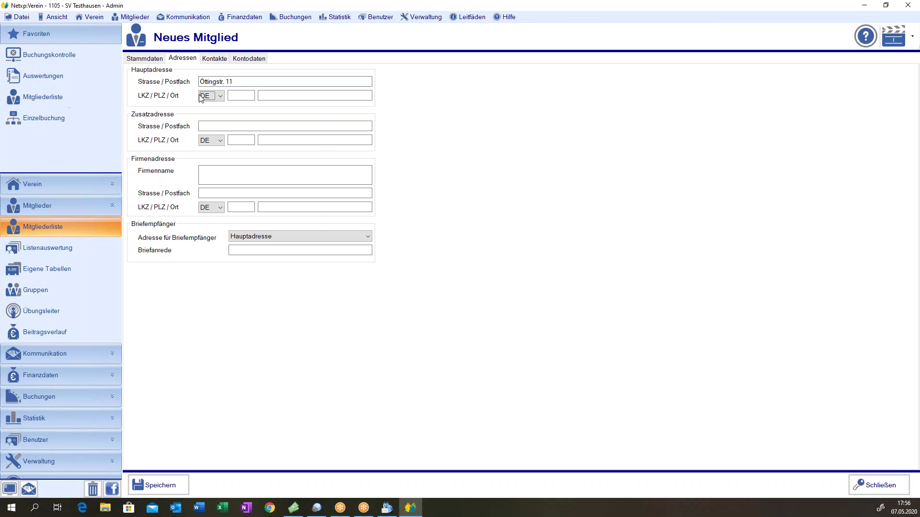
{"action": "left_click", "coordinate": [203, 96]}
{"action": "left_click", "coordinate": [205, 99]}
{"action": "left_click", "coordinate": [242, 94]}
{"action": "type", "text": "84307"}
{"action": "key", "text": "Tab"}
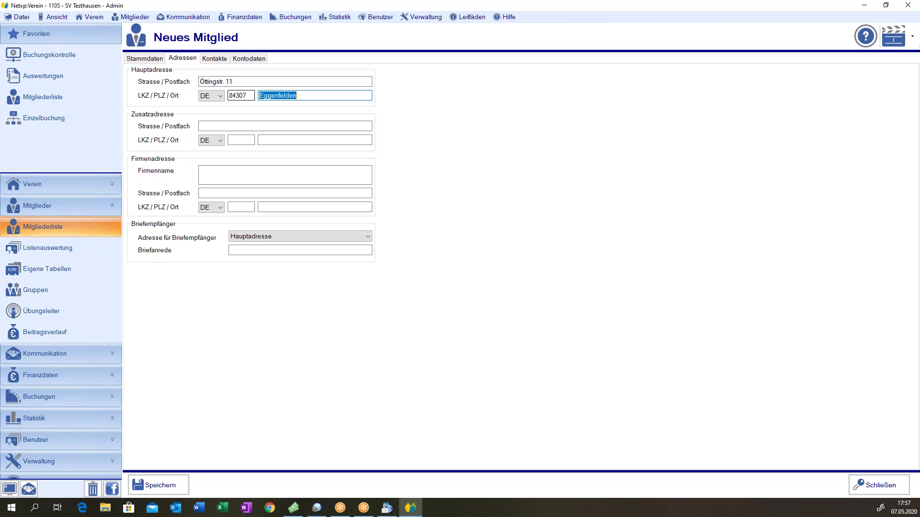
{"action": "key", "text": "Delete"}
{"action": "left_click_drag", "start_coordinate": [247, 95], "coordinate": [237, 94]}
{"action": "double_click", "coordinate": [237, 94]}
{"action": "key", "text": "BackSpace"}
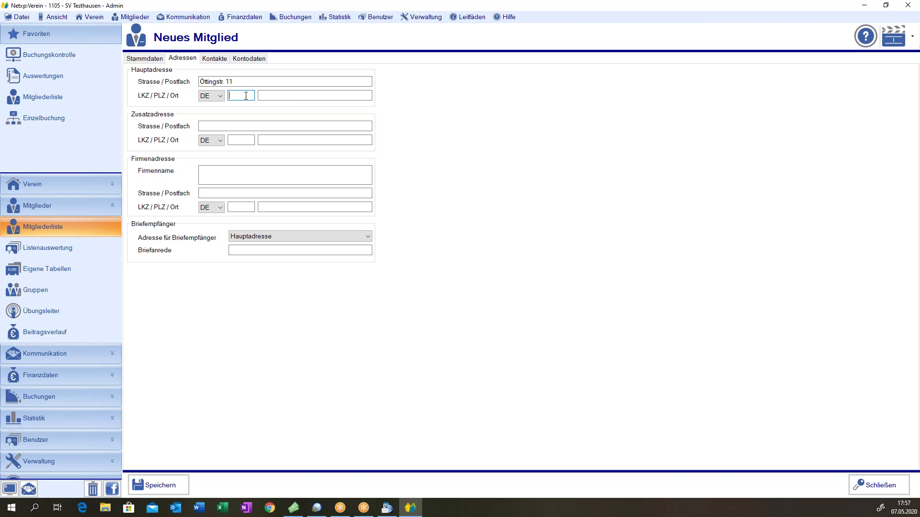
{"action": "type", "text": "1381"}
{"action": "type", "text": "62"}
{"action": "key", "text": "Tab"}
{"action": "key", "text": "shift+Tab"}
{"action": "key", "text": "BackSpace"}
{"action": "type", "text": "13816"}
{"action": "key", "text": "BackSpace"}
{"action": "key", "text": "BackSpace"}
{"action": "key", "text": "BackSpace"}
{"action": "key", "text": "BackSpace"}
{"action": "key", "text": "BackSpace"}
{"action": "type", "text": "38162"}
{"action": "key", "text": "Tab"}
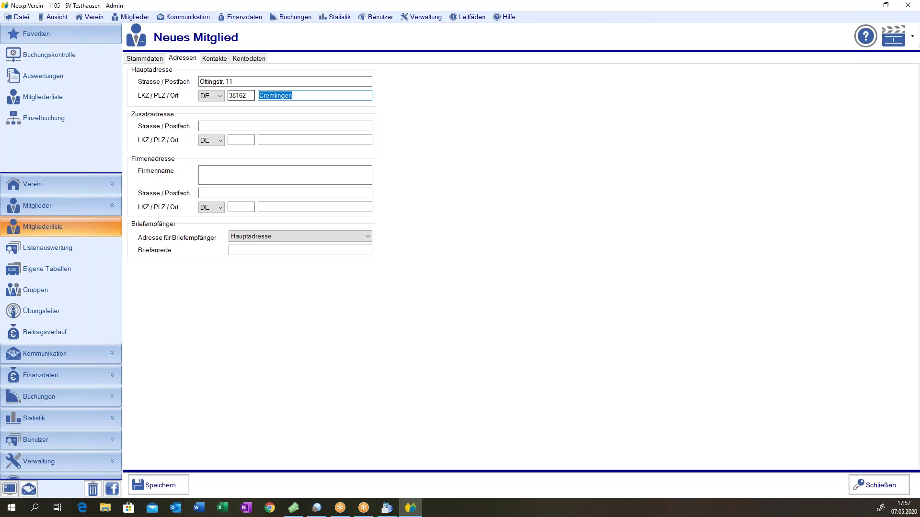
{"action": "key", "text": "BackSpace"}
{"action": "double_click", "coordinate": [239, 100]}
{"action": "key", "text": "BackSpace"}
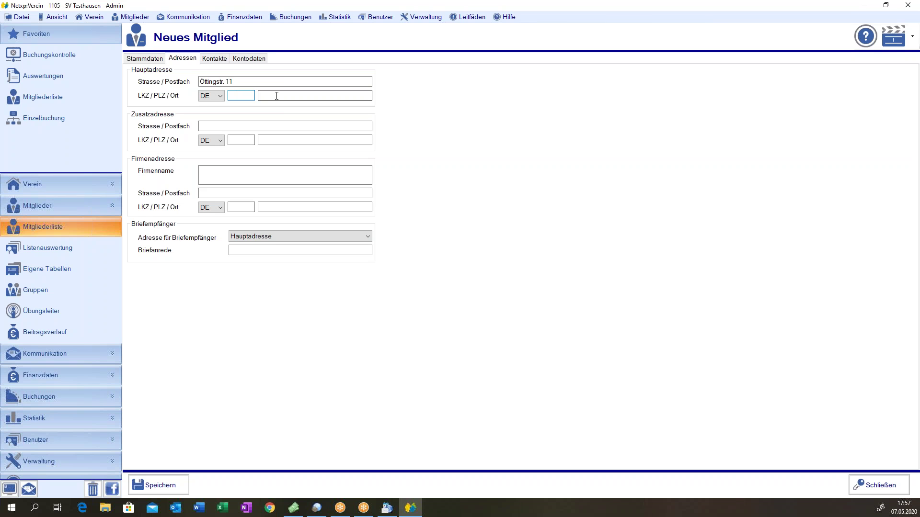
- Enter postcode 84307 so the town fills in as Eggenfelden
{"action": "type", "text": "84307"}
{"action": "key", "text": "Tab"}
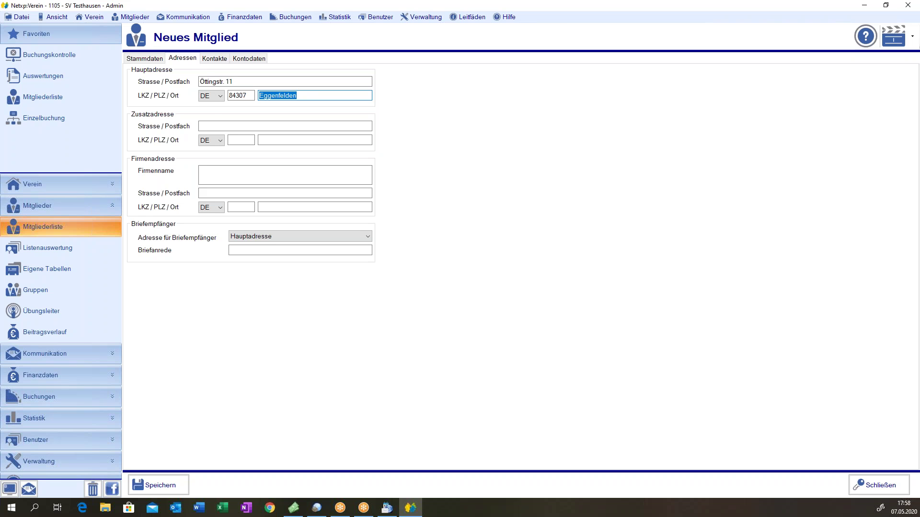
{"action": "left_click", "coordinate": [321, 95]}
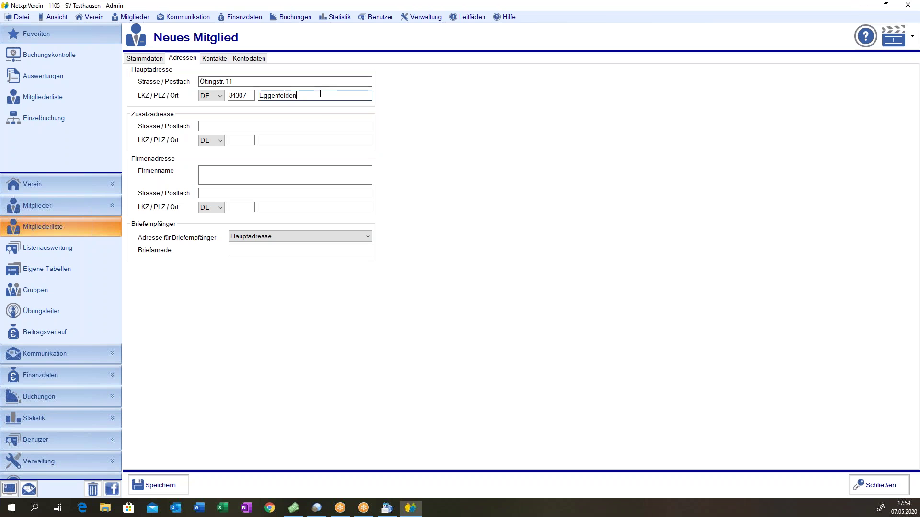
{"action": "type", "text": "/ Fl"}
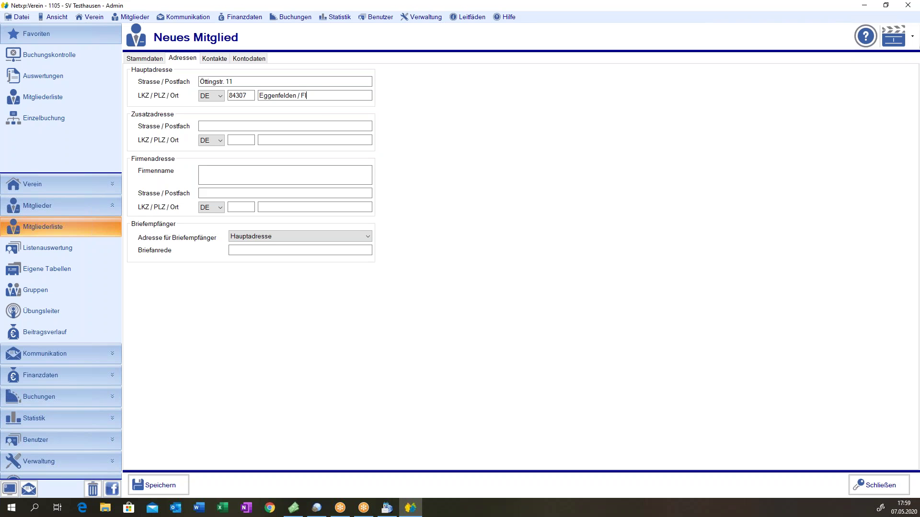
{"action": "type", "text": "ughafen"}
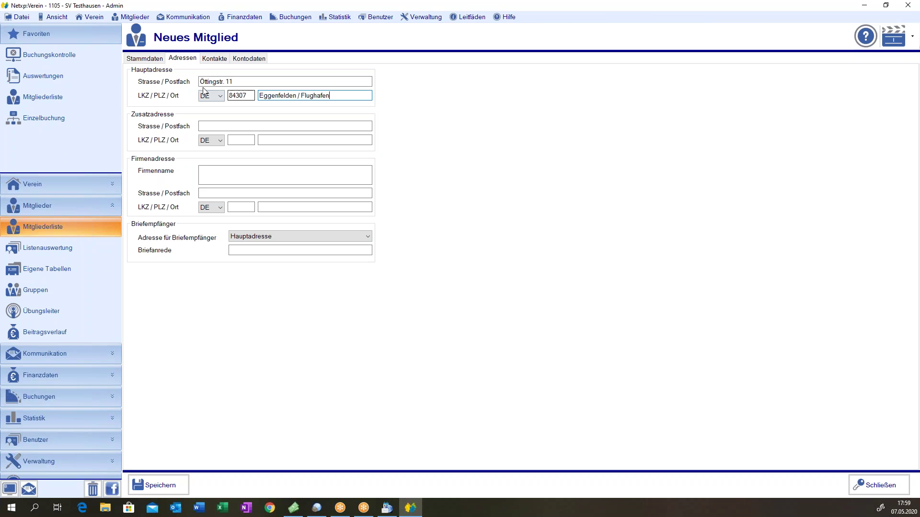
{"action": "left_click_drag", "start_coordinate": [296, 95], "coordinate": [367, 94]}
{"action": "key", "text": "BackSpace"}
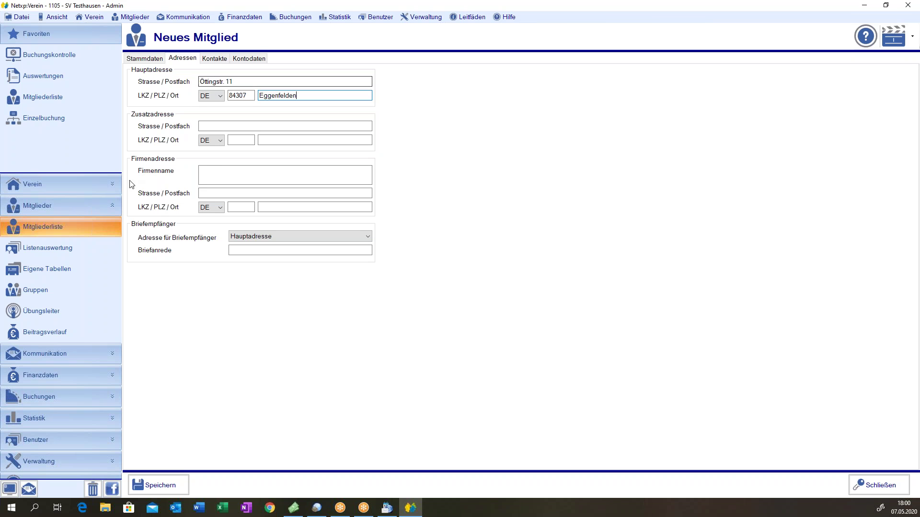
- Set the letter recipient address to Hauptadresse
{"action": "left_click", "coordinate": [309, 237]}
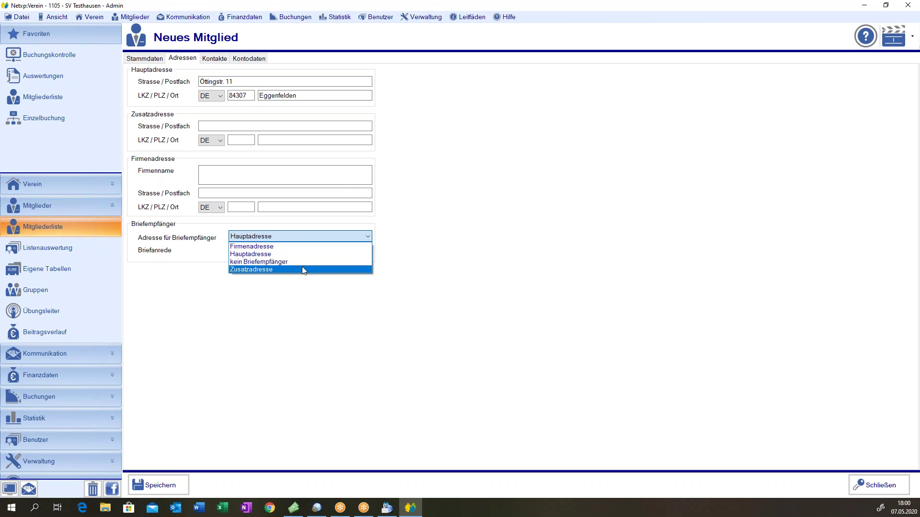
{"action": "left_click", "coordinate": [297, 246]}
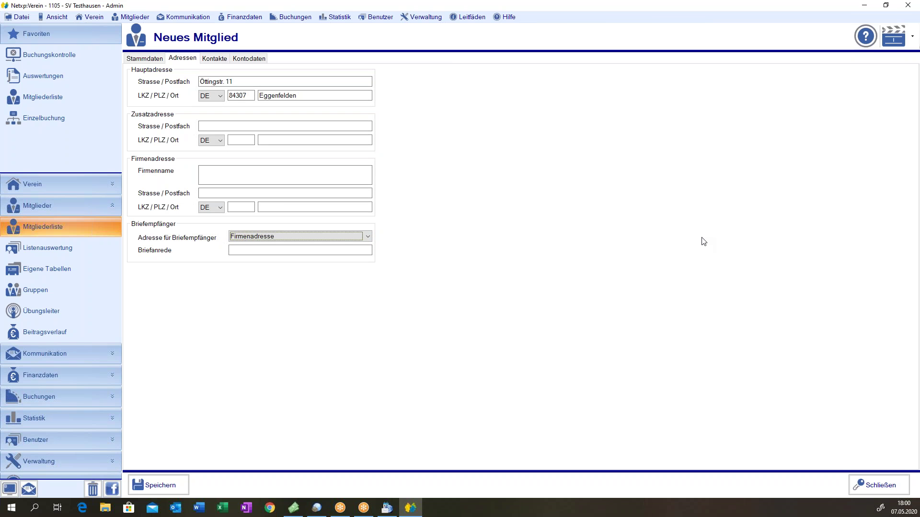
{"action": "left_click", "coordinate": [340, 237]}
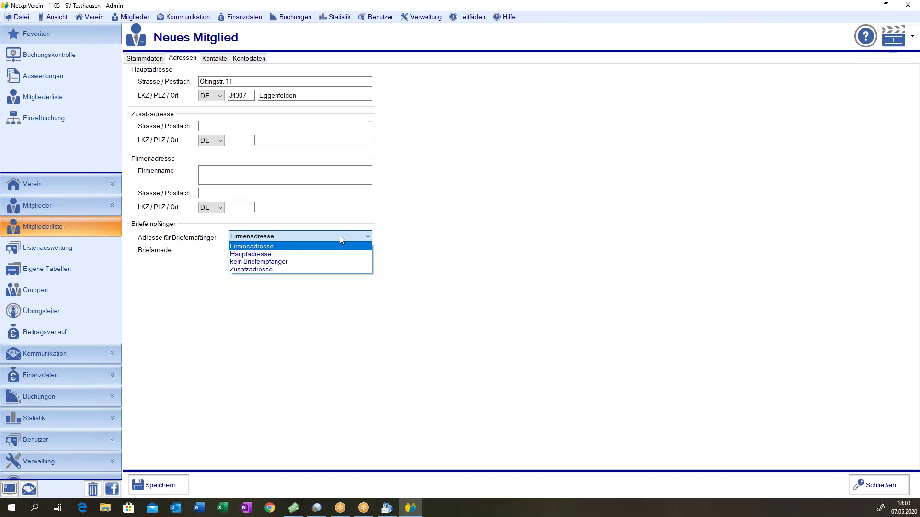
{"action": "left_click", "coordinate": [326, 262]}
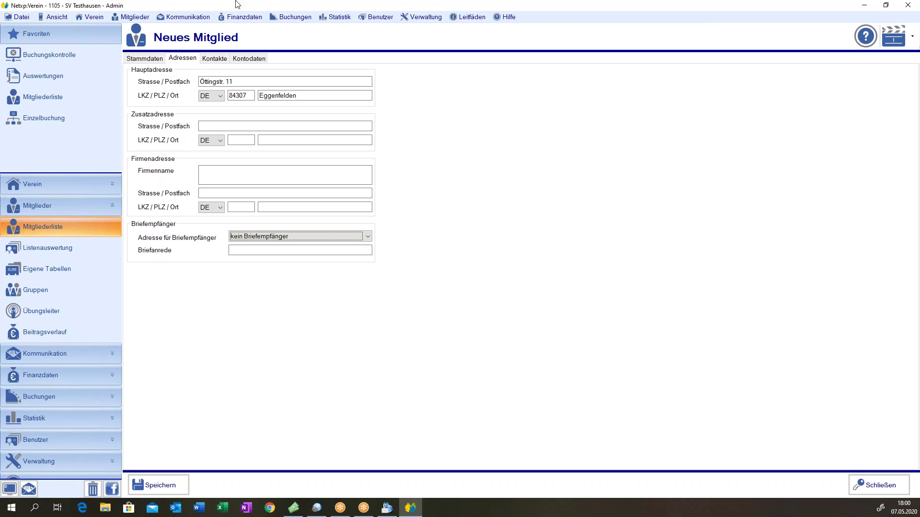
{"action": "left_click", "coordinate": [243, 238]}
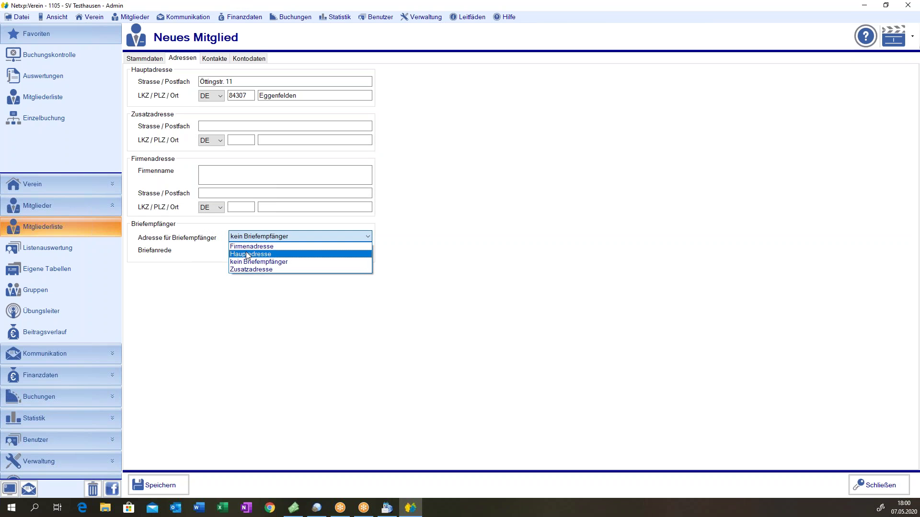
{"action": "left_click", "coordinate": [248, 255]}
- Replace the default letter salutation with a typed one, then erase it, leaving Briefanrede blank
{"action": "left_click", "coordinate": [245, 250]}
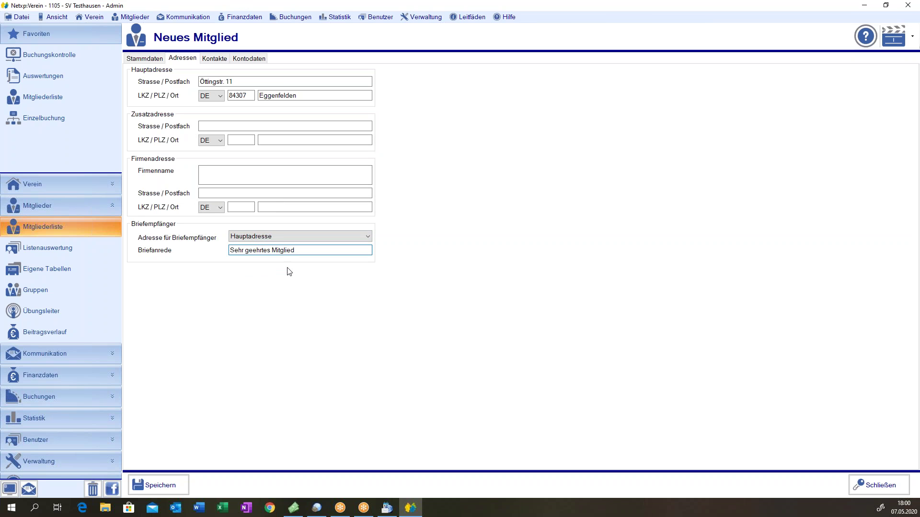
{"action": "left_click_drag", "start_coordinate": [297, 251], "coordinate": [99, 230]}
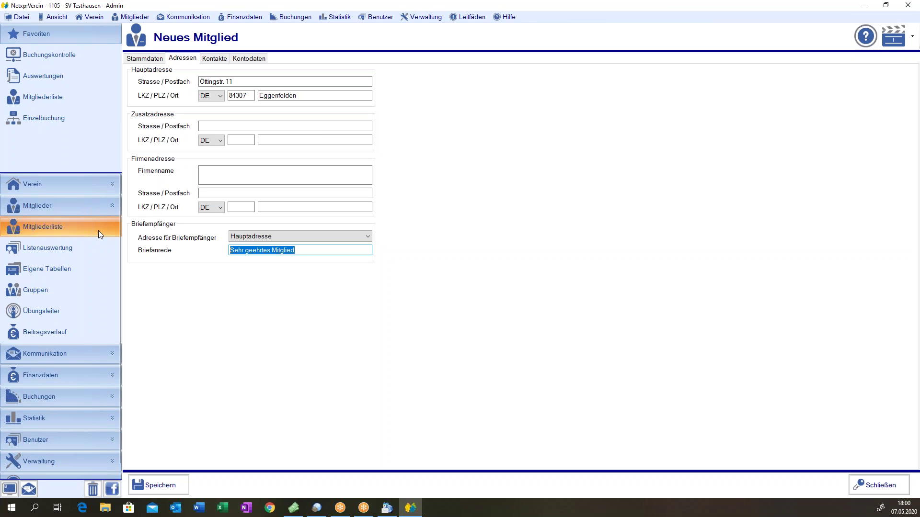
{"action": "type", "text": "Liebe Familie"}
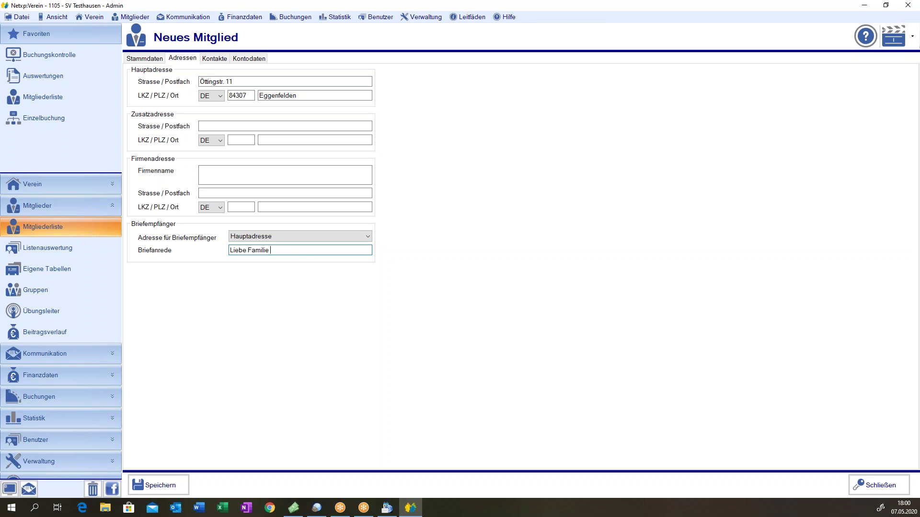
{"action": "type", "text": " Klein"}
{"action": "key", "text": "BackSpace"}
{"action": "key", "text": "BackSpace"}
{"action": "key", "text": "BackSpace"}
{"action": "key", "text": "BackSpace"}
{"action": "key", "text": "BackSpace"}
{"action": "key", "text": "BackSpace"}
{"action": "key", "text": "BackSpace"}
{"action": "key", "text": "BackSpace"}
{"action": "key", "text": "BackSpace"}
{"action": "key", "text": "BackSpace"}
{"action": "key", "text": "BackSpace"}
{"action": "key", "text": "BackSpace"}
{"action": "key", "text": "BackSpace"}
{"action": "key", "text": "BackSpace"}
{"action": "key", "text": "BackSpace"}
{"action": "key", "text": "BackSpace"}
{"action": "key", "text": "BackSpace"}
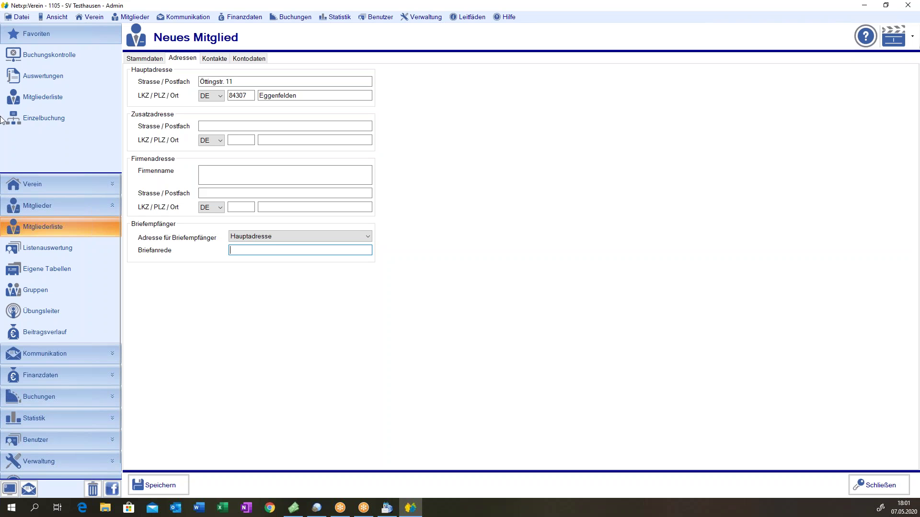
- On the Kontakte page, enter the member's private phone number
{"action": "left_click", "coordinate": [214, 58]}
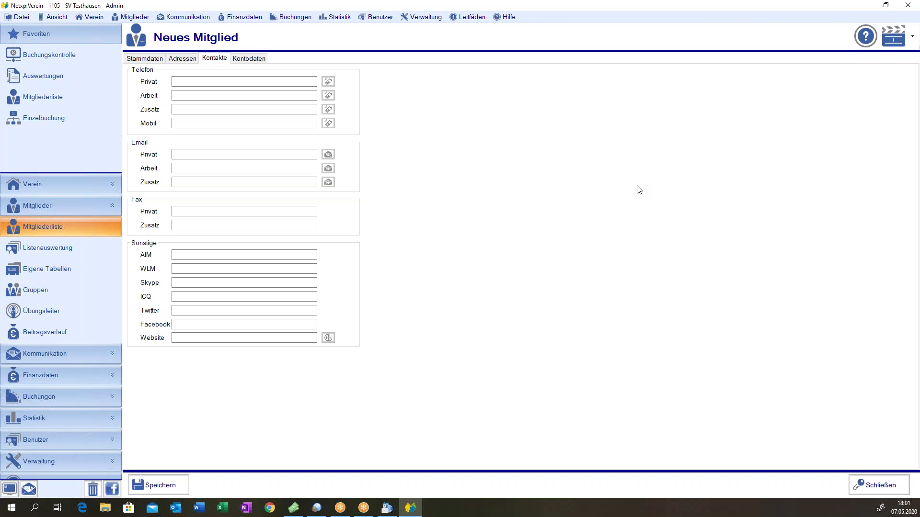
{"action": "left_click", "coordinate": [191, 81]}
{"action": "type", "text": "09"}
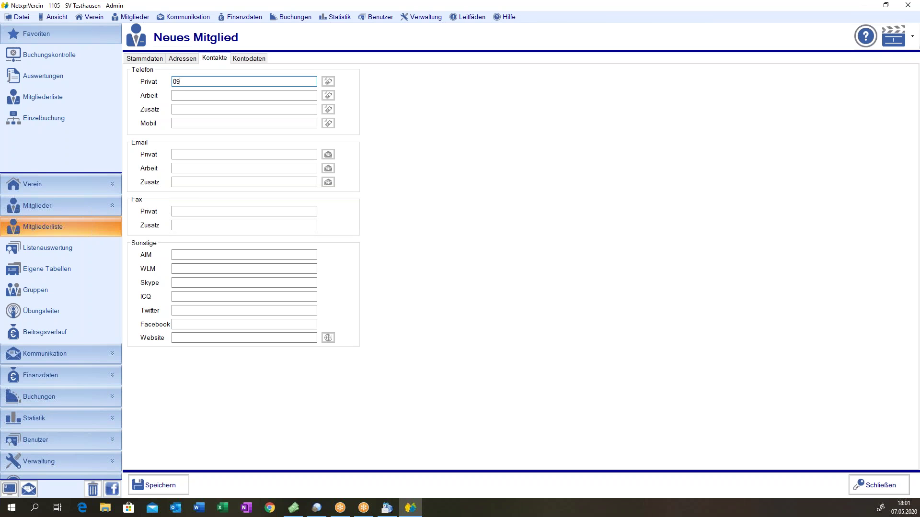
{"action": "key", "text": "BackSpace"}
{"action": "key", "text": "Tab"}
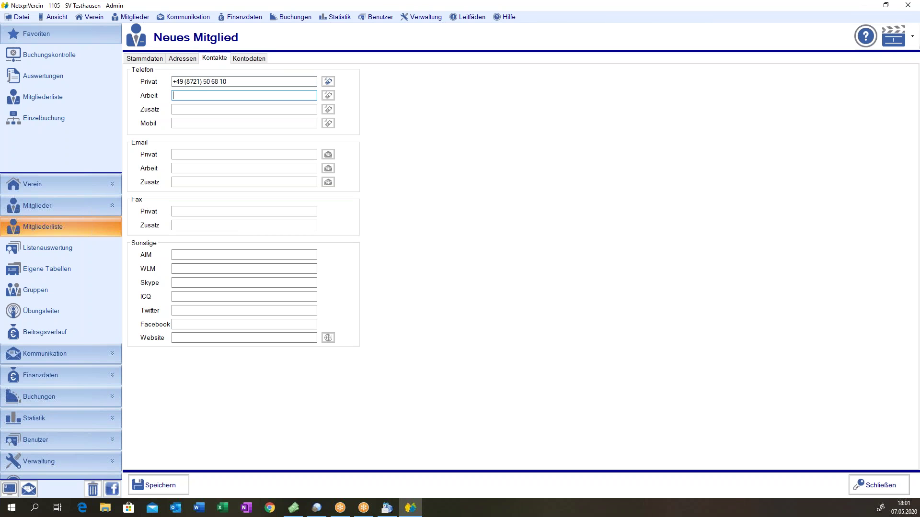
- Delete the private phone number, retype it, then clear the field again
{"action": "key", "text": "shift+Tab"}
{"action": "key", "text": "BackSpace"}
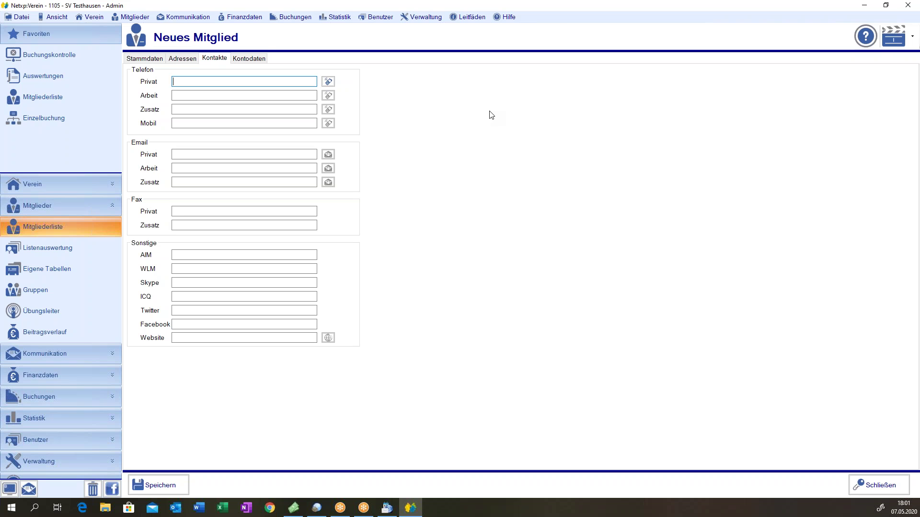
{"action": "key", "text": "ctrl+a"}
{"action": "key", "text": "BackSpace"}
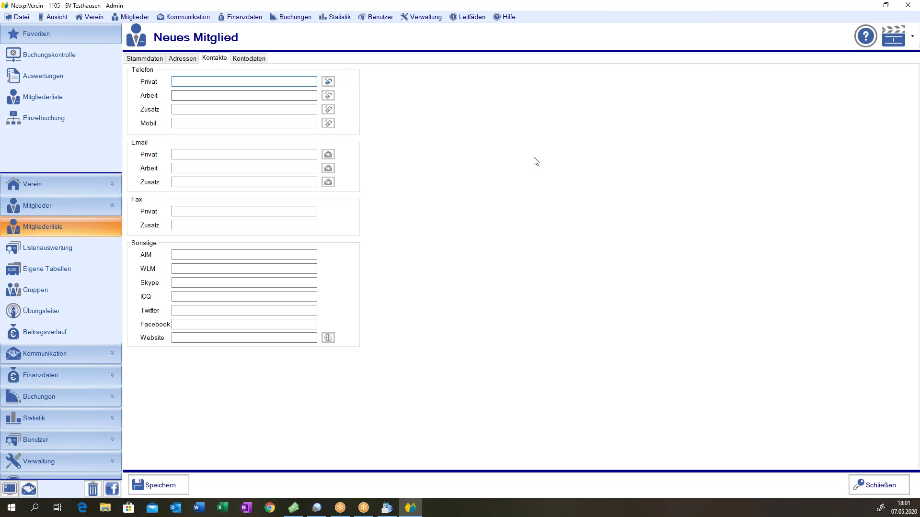
{"action": "left_click", "coordinate": [277, 122]}
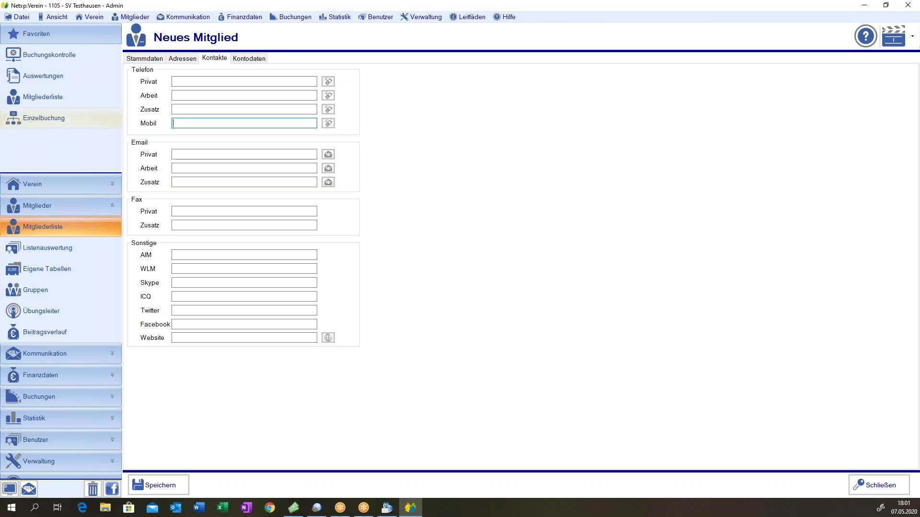
{"action": "type", "text": "01701234567"}
{"action": "left_click", "coordinate": [200, 111]}
{"action": "left_click", "coordinate": [246, 123]}
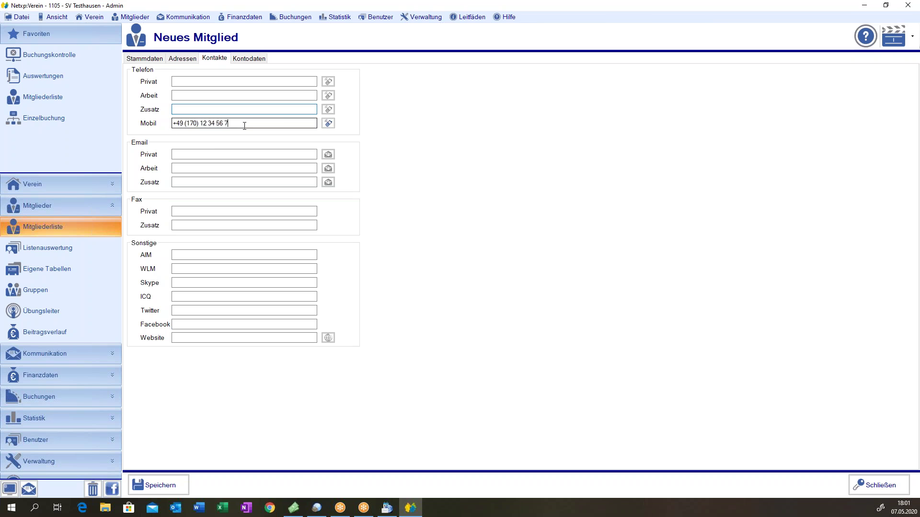
{"action": "left_click", "coordinate": [328, 124]}
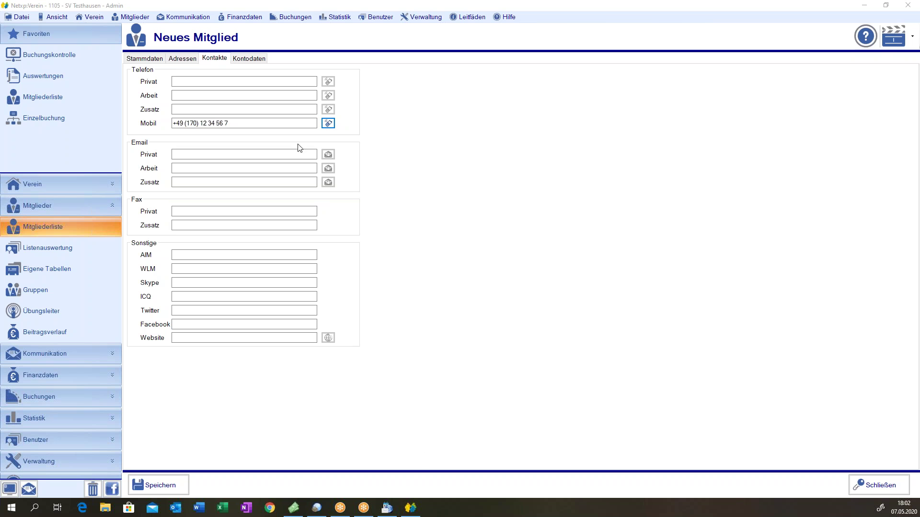
{"action": "left_click", "coordinate": [182, 123]}
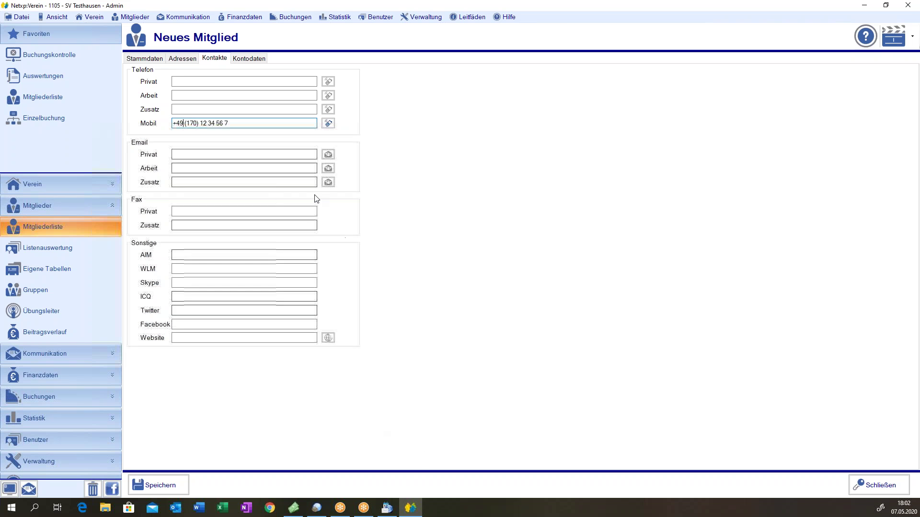
{"action": "key", "text": "ctrl+a"}
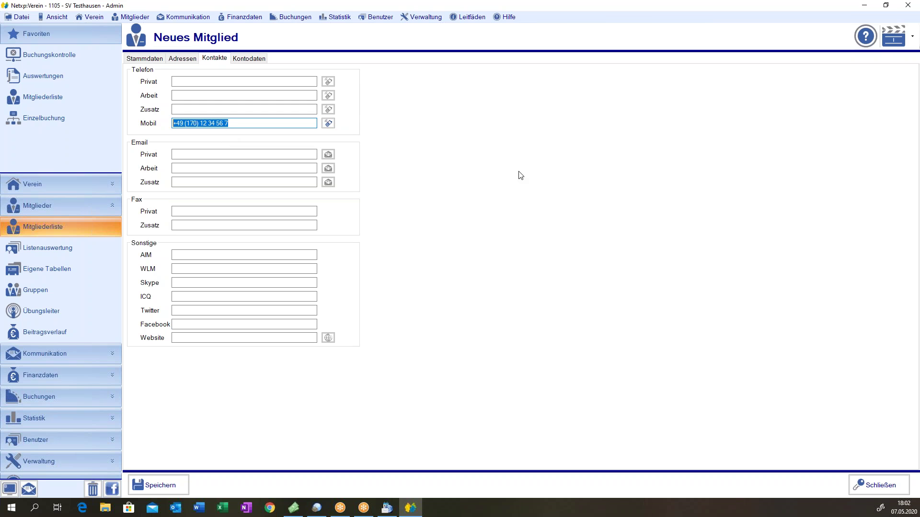
{"action": "key", "text": "Delete"}
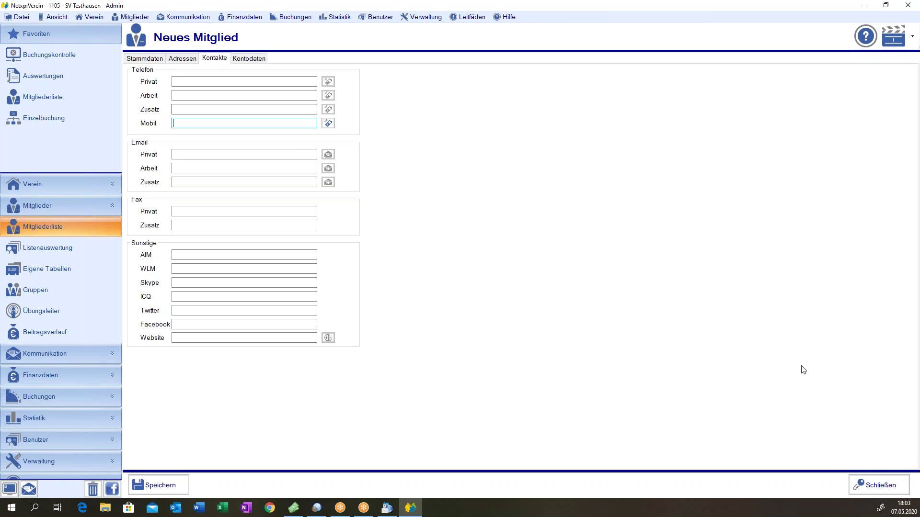
- Discard the unsaved new member, then start a new member copied from an existing one
{"action": "left_click", "coordinate": [874, 481]}
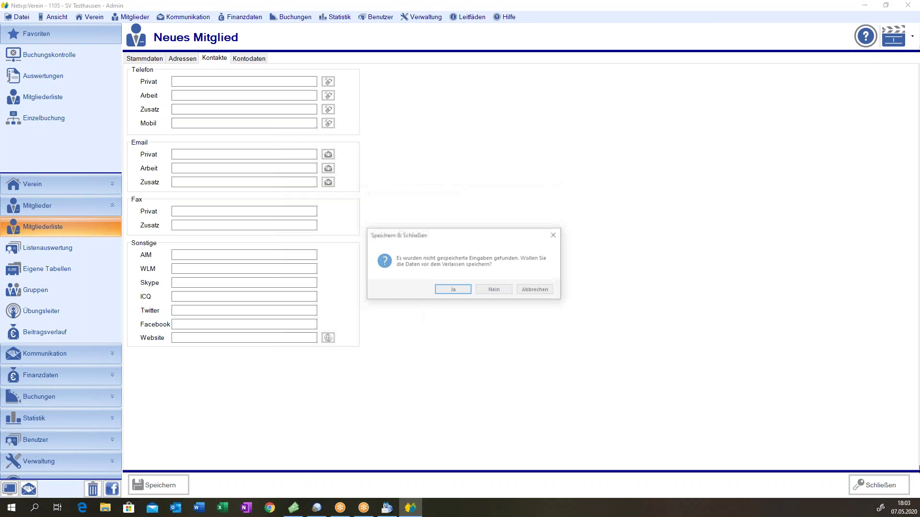
{"action": "left_click", "coordinate": [494, 291]}
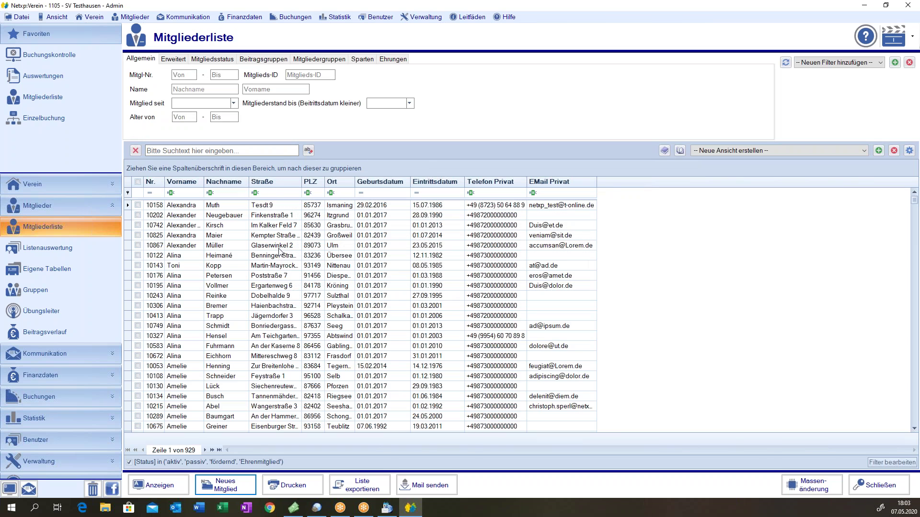
{"action": "left_click", "coordinate": [136, 336]}
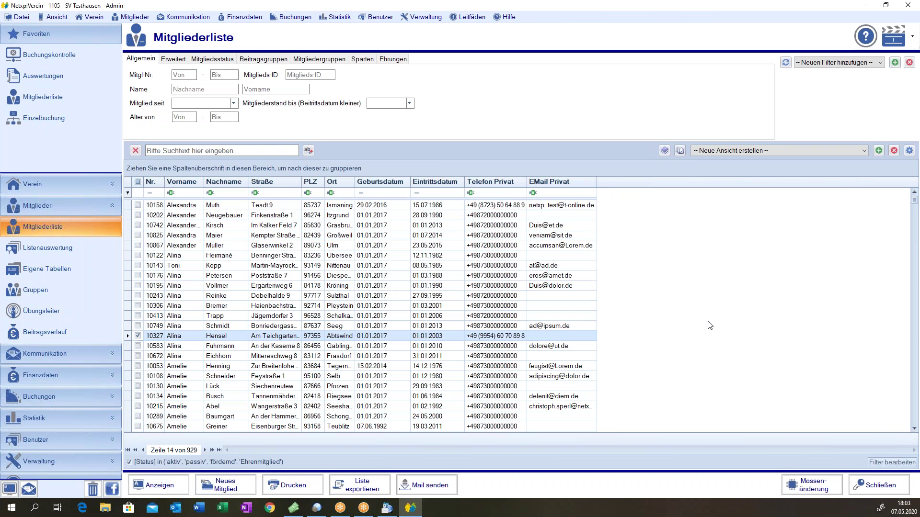
{"action": "right_click", "coordinate": [209, 339]}
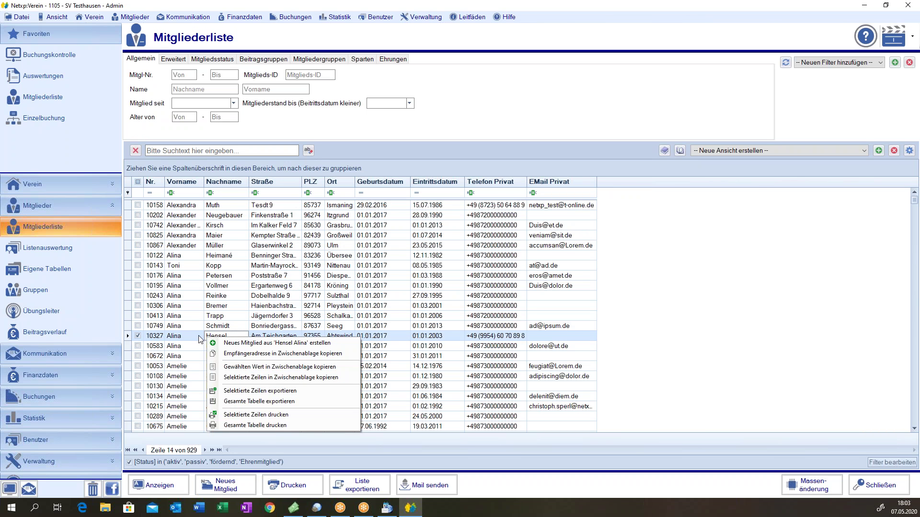
{"action": "left_click", "coordinate": [246, 343]}
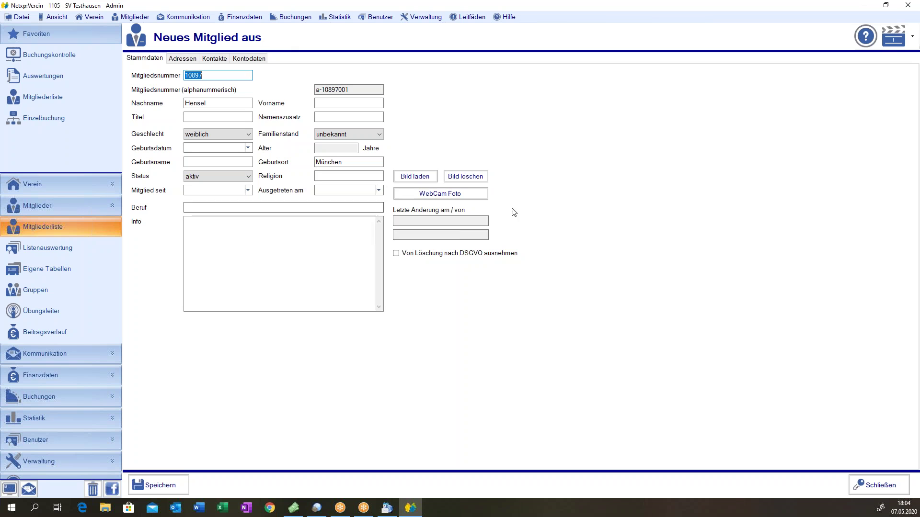
- Review the copied member's Adressen and Kontakte pages, then close the form and save it
{"action": "left_click", "coordinate": [184, 58]}
{"action": "left_click", "coordinate": [206, 60]}
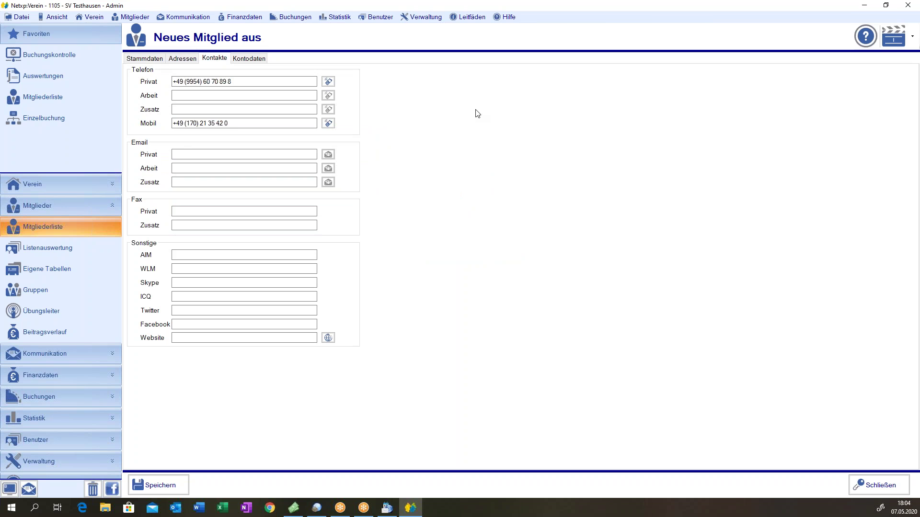
{"action": "left_click", "coordinate": [144, 58]}
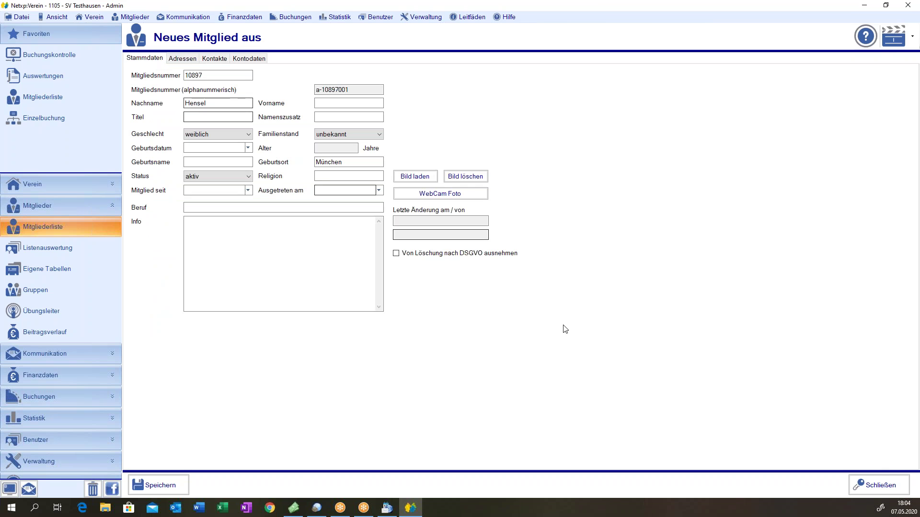
{"action": "left_click", "coordinate": [880, 485]}
{"action": "left_click", "coordinate": [434, 287]}
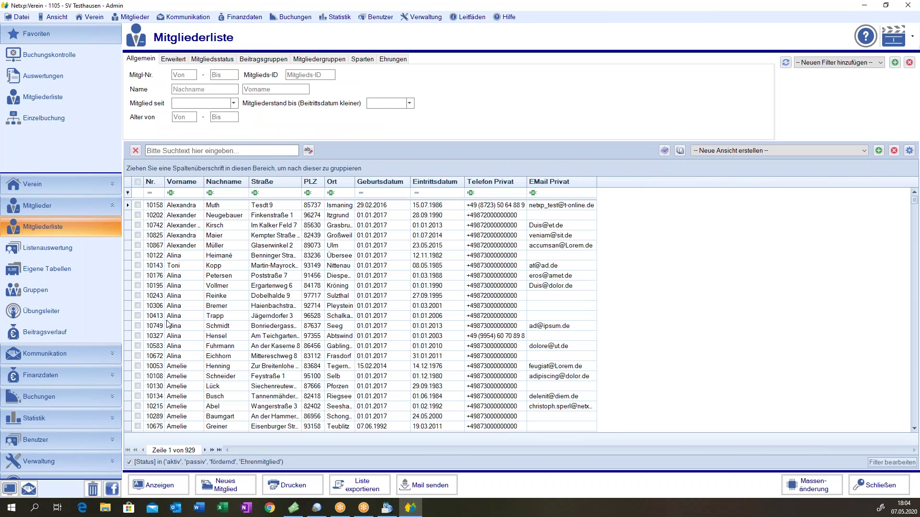
{"action": "left_click", "coordinate": [137, 316]}
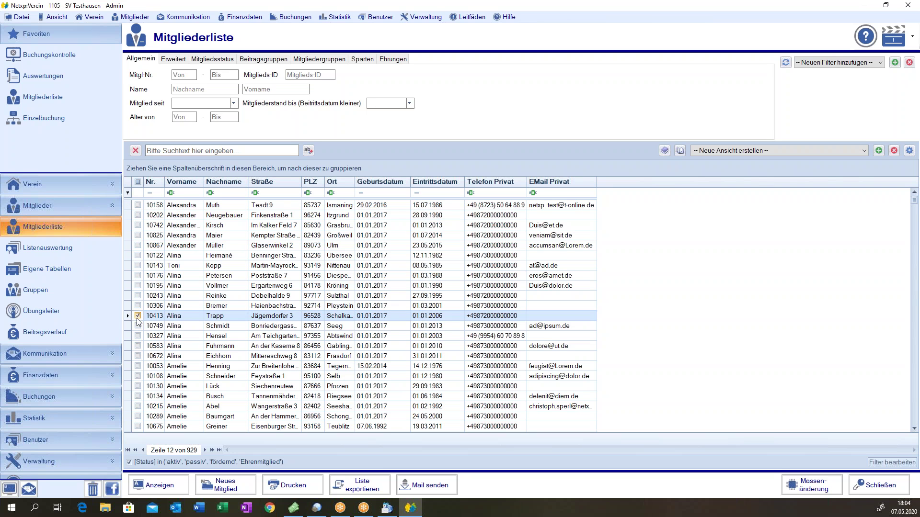
{"action": "right_click", "coordinate": [179, 318]}
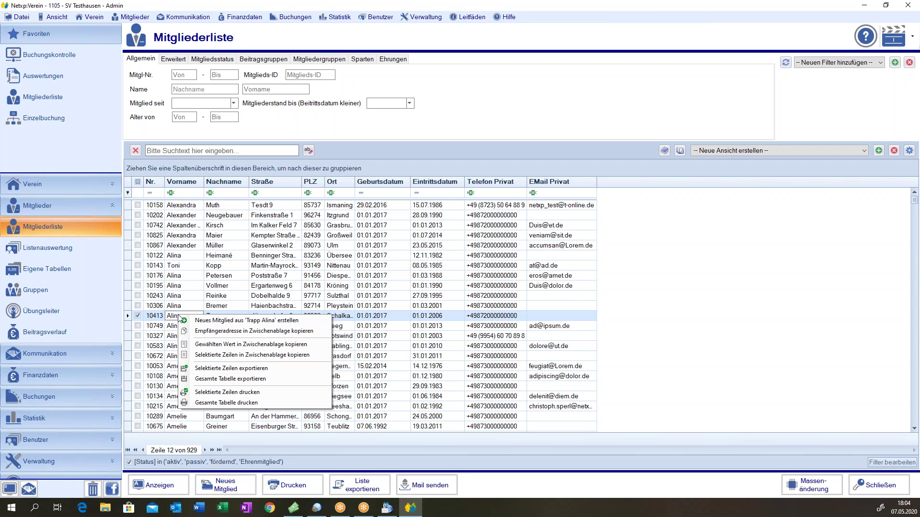
{"action": "left_click", "coordinate": [213, 321]}
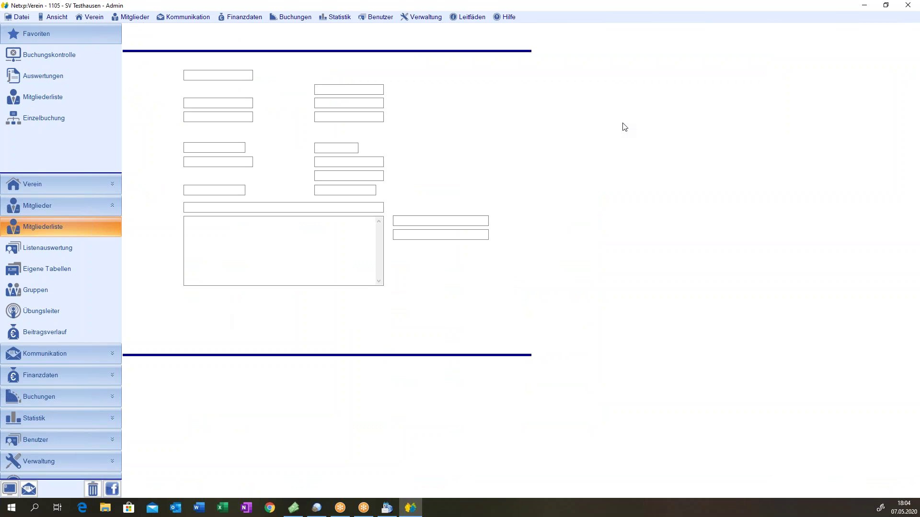
{"action": "left_click", "coordinate": [182, 59]}
{"action": "left_click", "coordinate": [214, 58]}
{"action": "left_click", "coordinate": [248, 58]}
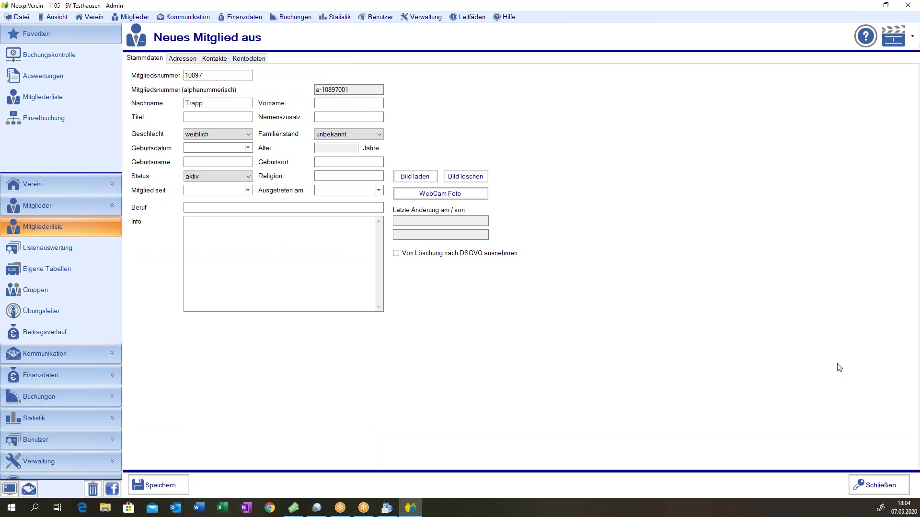
{"action": "left_click", "coordinate": [871, 492]}
{"action": "left_click", "coordinate": [491, 290]}
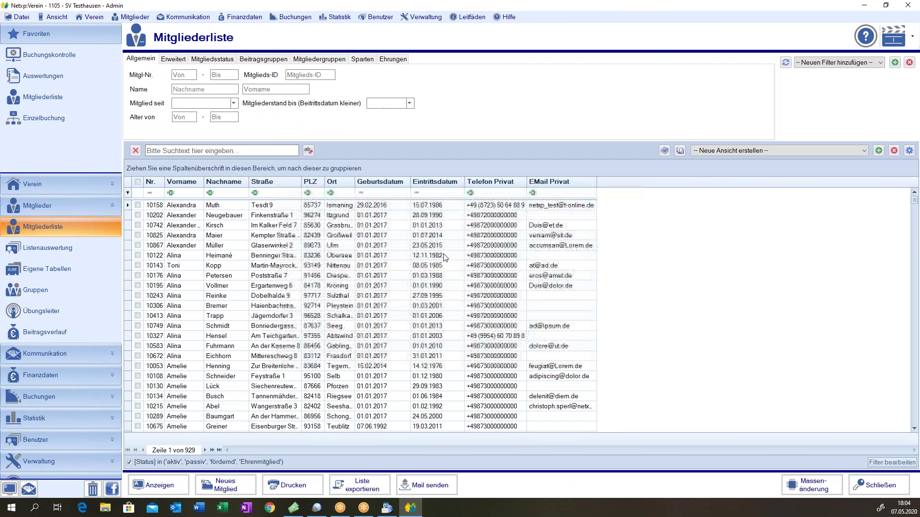
{"action": "left_click", "coordinate": [213, 489]}
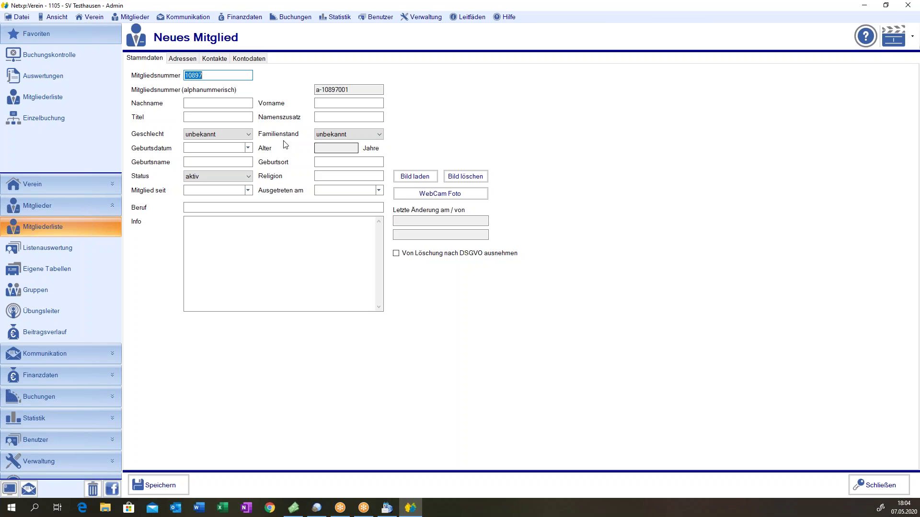
{"action": "left_click", "coordinate": [248, 58]}
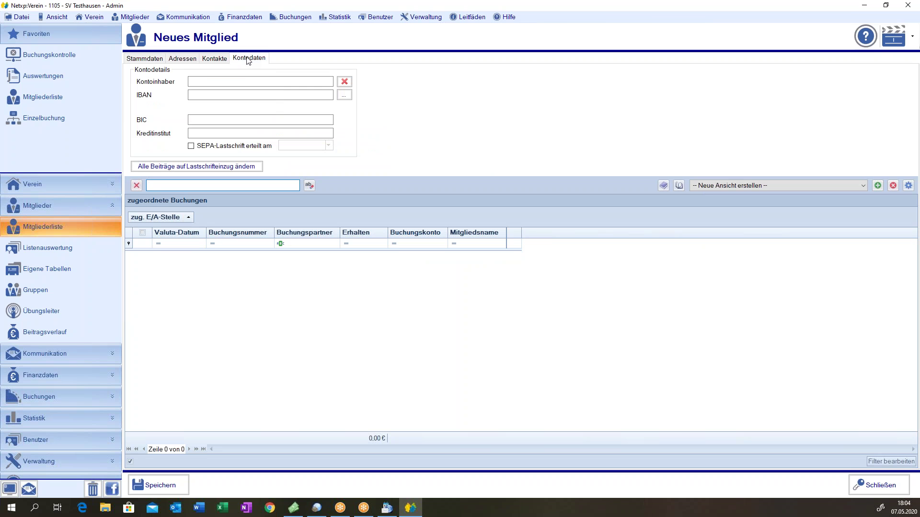
{"action": "left_click", "coordinate": [243, 81]}
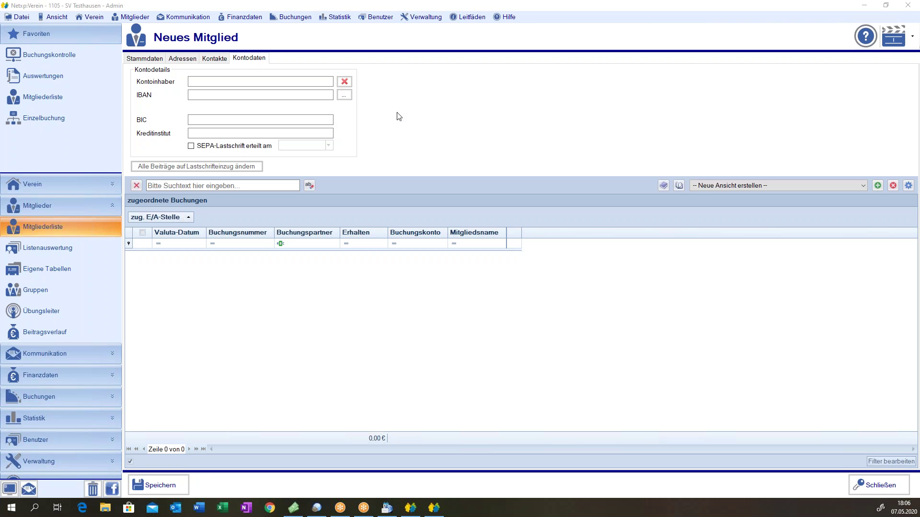
{"action": "left_click", "coordinate": [859, 486]}
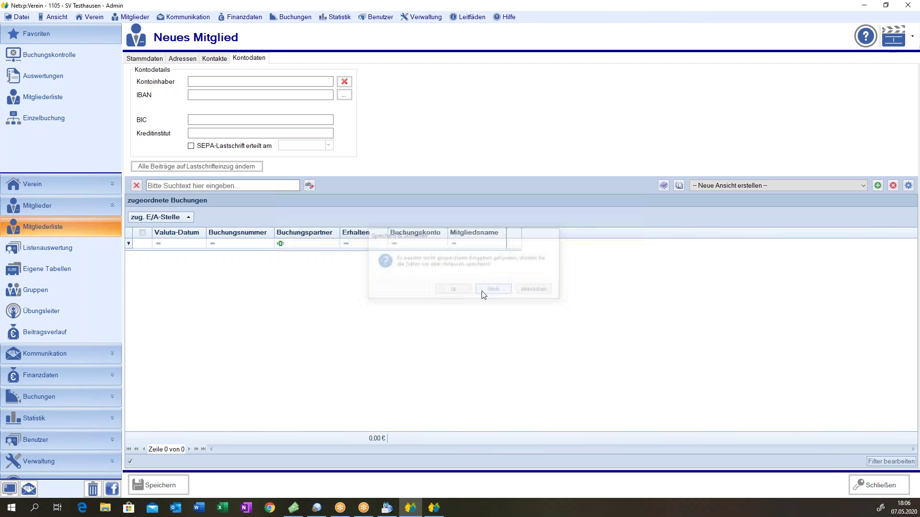
{"action": "left_click", "coordinate": [484, 290]}
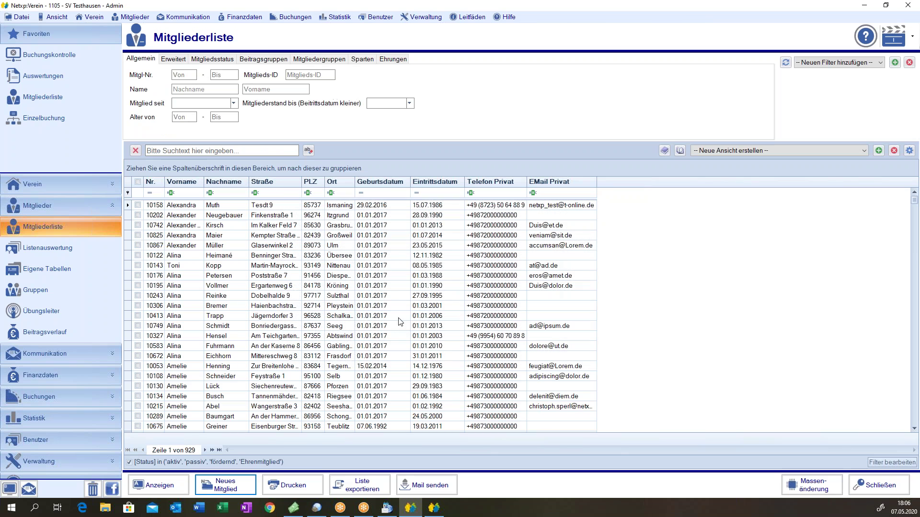
{"action": "left_click", "coordinate": [229, 407]}
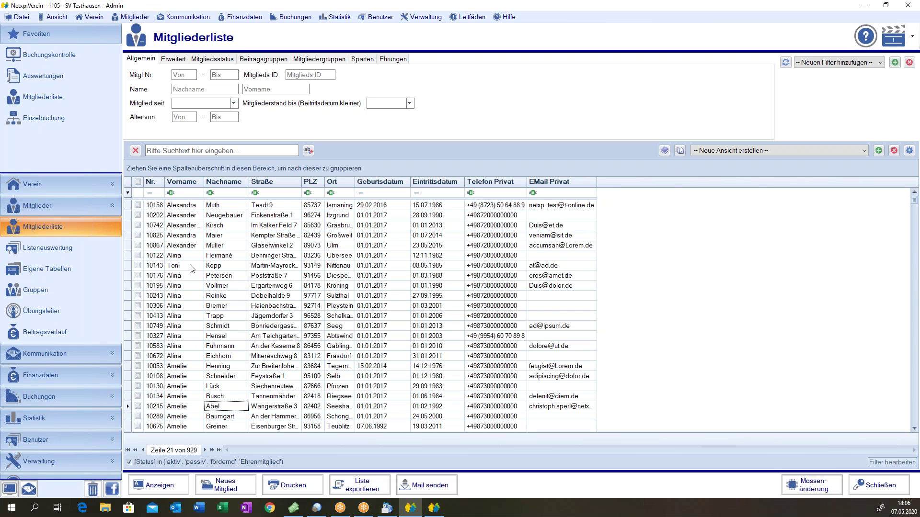
{"action": "left_click", "coordinate": [201, 89]}
{"action": "type", "text": "tra"}
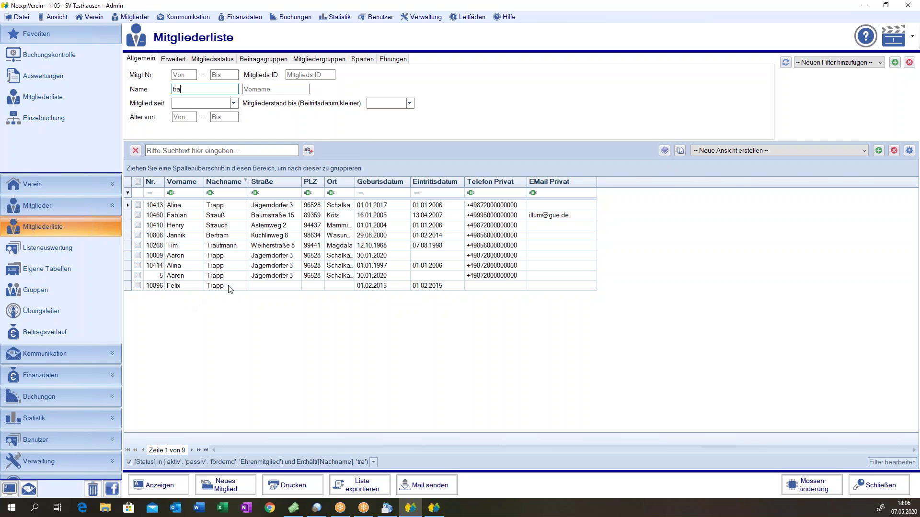
{"action": "double_click", "coordinate": [228, 287]}
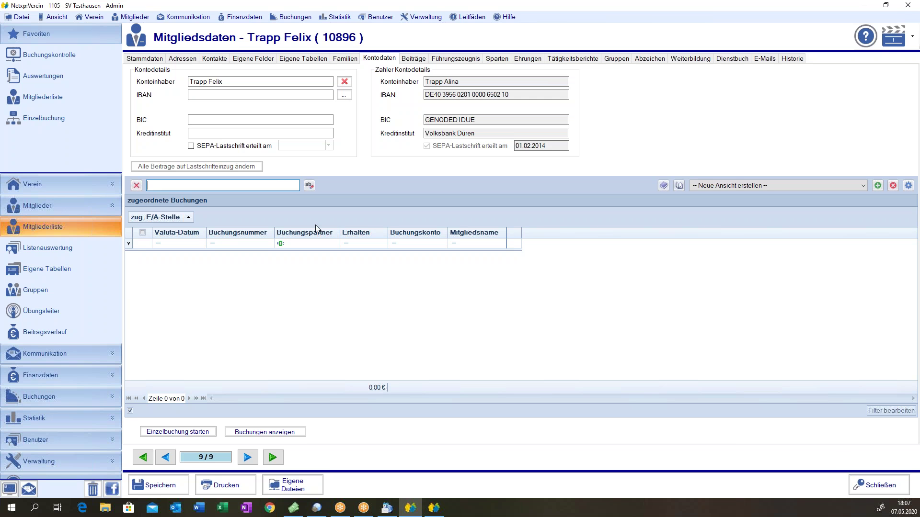
{"action": "left_click", "coordinate": [48, 227]}
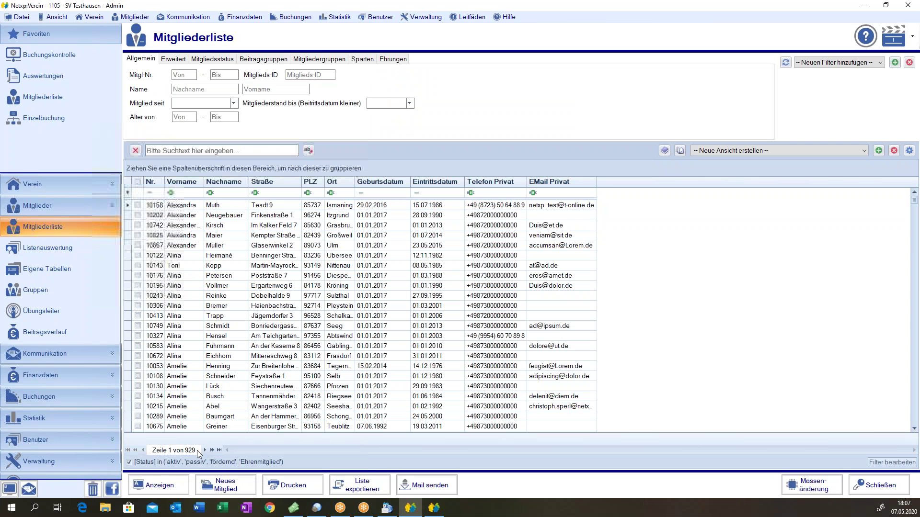
- Start a new member and enter surname, first name, title Dr. and gender männlich
{"action": "left_click", "coordinate": [223, 489]}
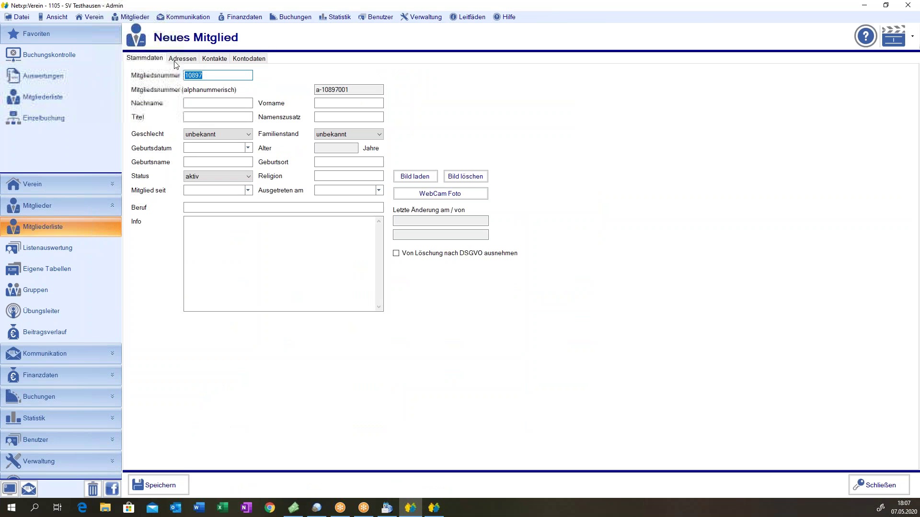
{"action": "left_click", "coordinate": [241, 62]}
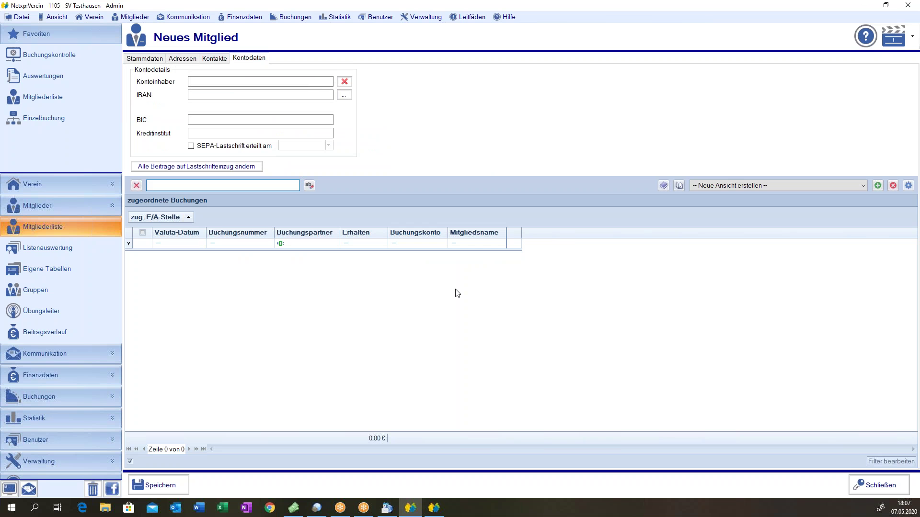
{"action": "left_click", "coordinate": [144, 59]}
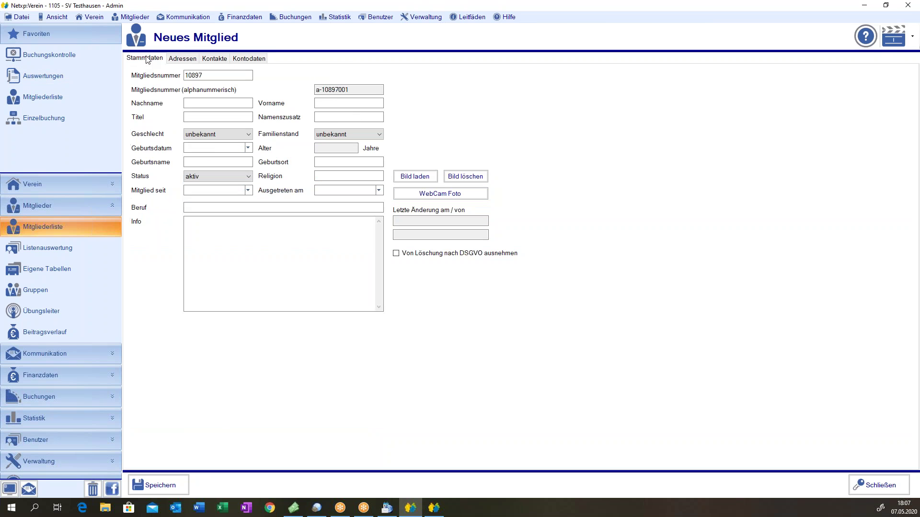
{"action": "left_click", "coordinate": [231, 104]}
{"action": "type", "text": "Michael"}
{"action": "key", "text": "BackSpace"}
{"action": "key", "text": "BackSpace"}
{"action": "key", "text": "BackSpace"}
{"action": "key", "text": "BackSpace"}
{"action": "key", "text": "BackSpace"}
{"action": "key", "text": "BackSpace"}
{"action": "type", "text": "Mustermann"}
{"action": "key", "text": "Tab"}
{"action": "type", "text": "Michael"}
{"action": "key", "text": "Tab"}
{"action": "type", "text": "Dr."}
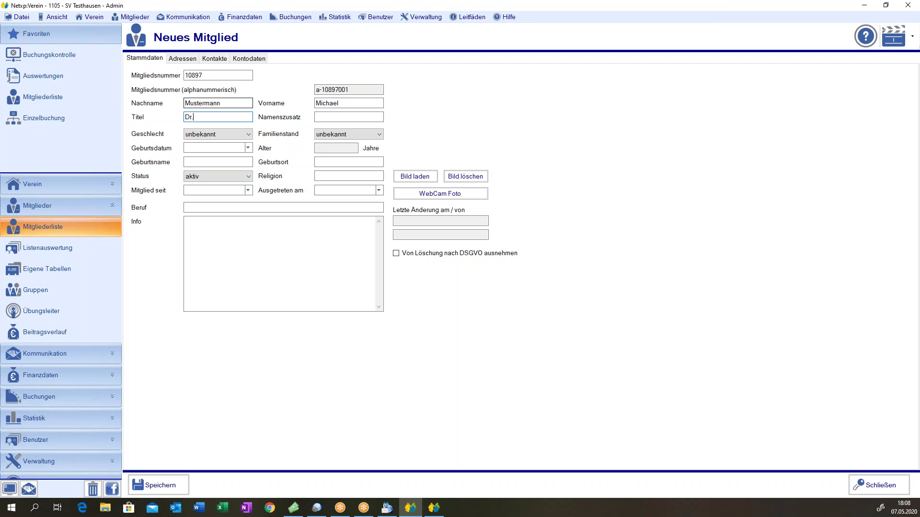
{"action": "key", "text": "Tab"}
{"action": "key", "text": "Down"}
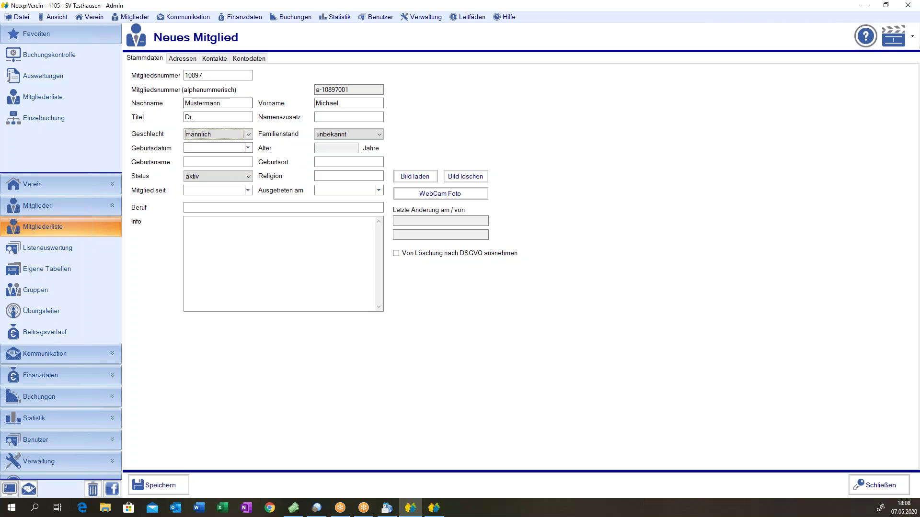
{"action": "left_click", "coordinate": [344, 134]}
{"action": "key", "text": "Tab"}
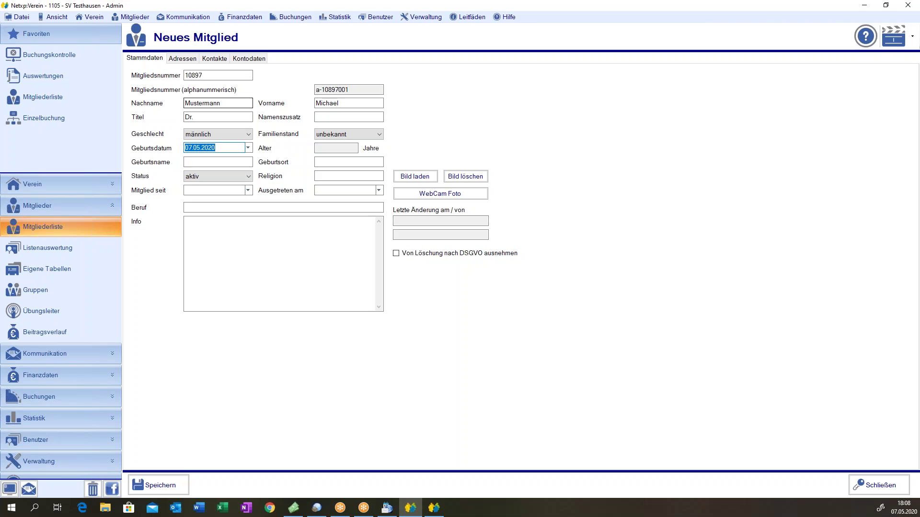
{"action": "type", "text": "1009"}
{"action": "type", "text": "67"}
{"action": "key", "text": "Tab"}
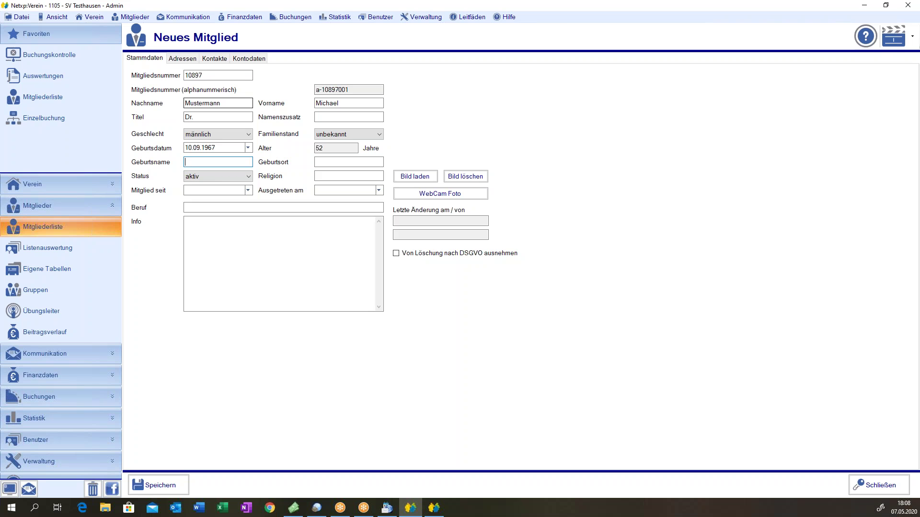
{"action": "left_click", "coordinate": [349, 162]}
{"action": "type", "text": "München"}
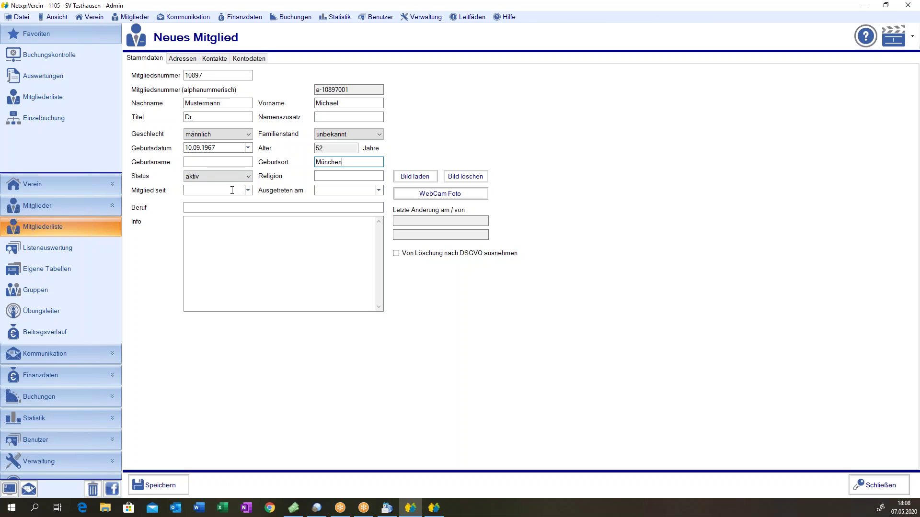
{"action": "left_click", "coordinate": [216, 190]}
{"action": "type", "text": "01052020"}
{"action": "left_click", "coordinate": [186, 208]}
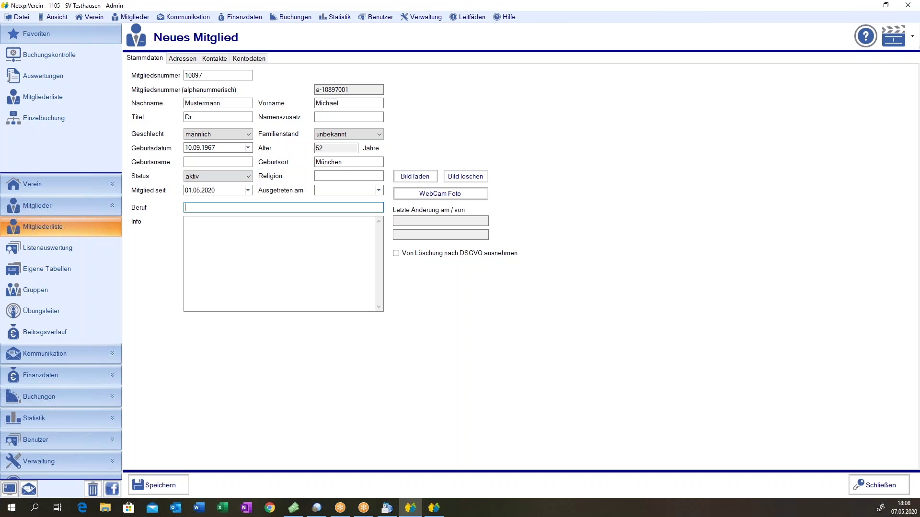
{"action": "left_click", "coordinate": [182, 58]}
- Fill in the Hauptadresse street and postcode so the city München is filled in
{"action": "left_click", "coordinate": [211, 82]}
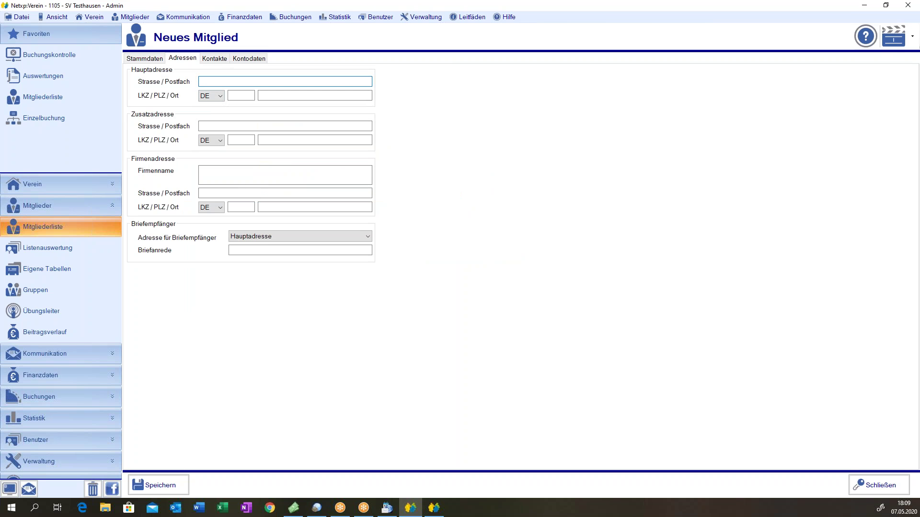
{"action": "key", "text": "Tab"}
{"action": "key", "text": "Tab"}
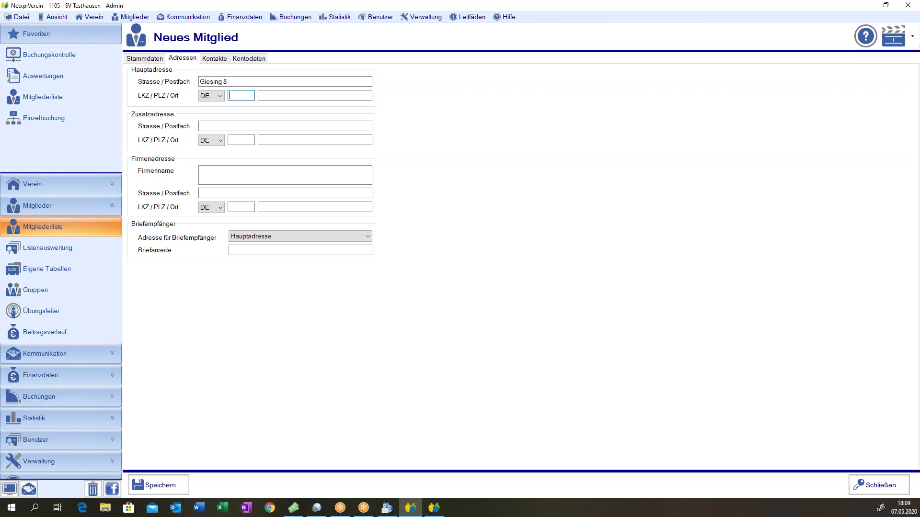
{"action": "type", "text": "80322"}
{"action": "key", "text": "Tab"}
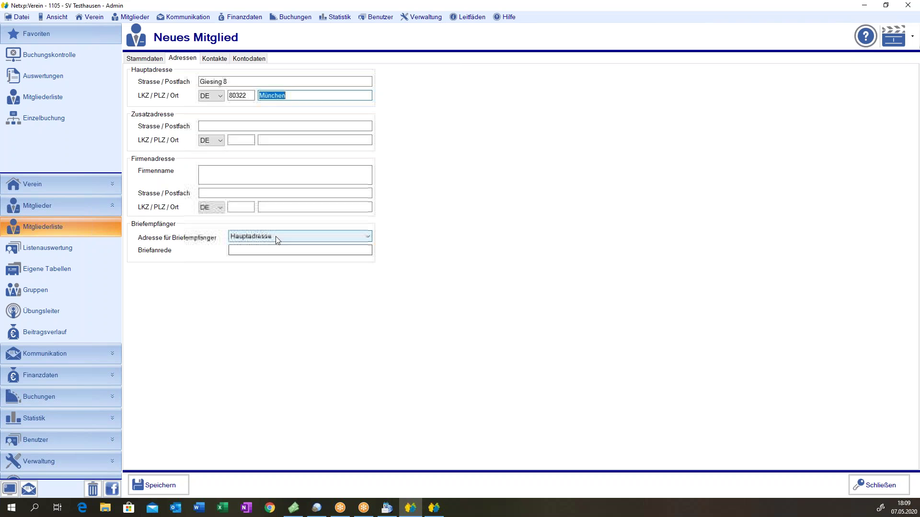
{"action": "left_click", "coordinate": [214, 58]}
- Enter the member's private phone number, mobile number and private e-mail address
{"action": "left_click", "coordinate": [198, 83]}
{"action": "key", "text": "Tab"}
{"action": "key", "text": "Tab"}
{"action": "key", "text": "Tab"}
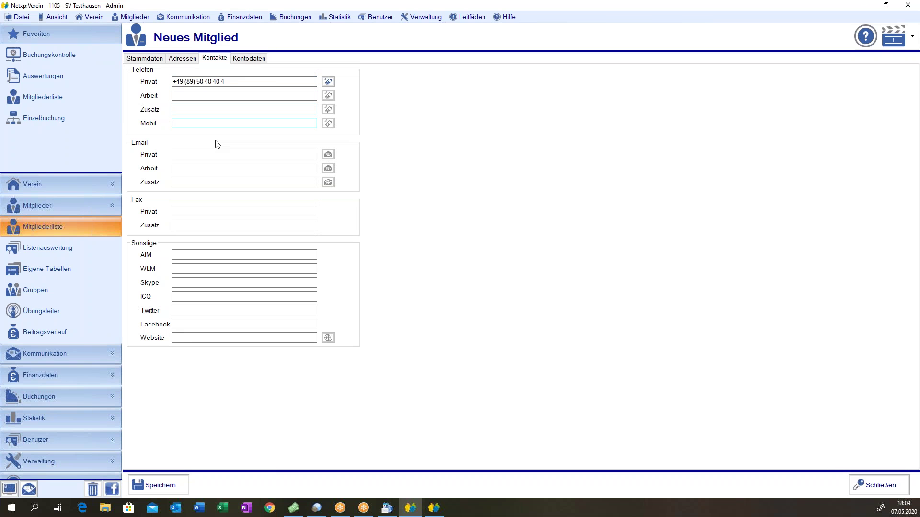
{"action": "type", "text": "01701234567"}
{"action": "key", "text": "Tab"}
{"action": "left_click", "coordinate": [223, 152]}
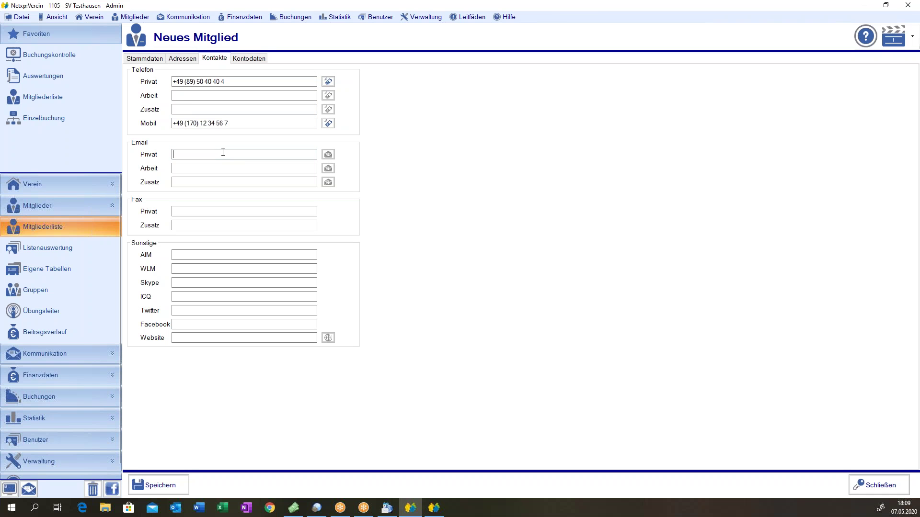
{"action": "type", "text": "muster@mann.de"}
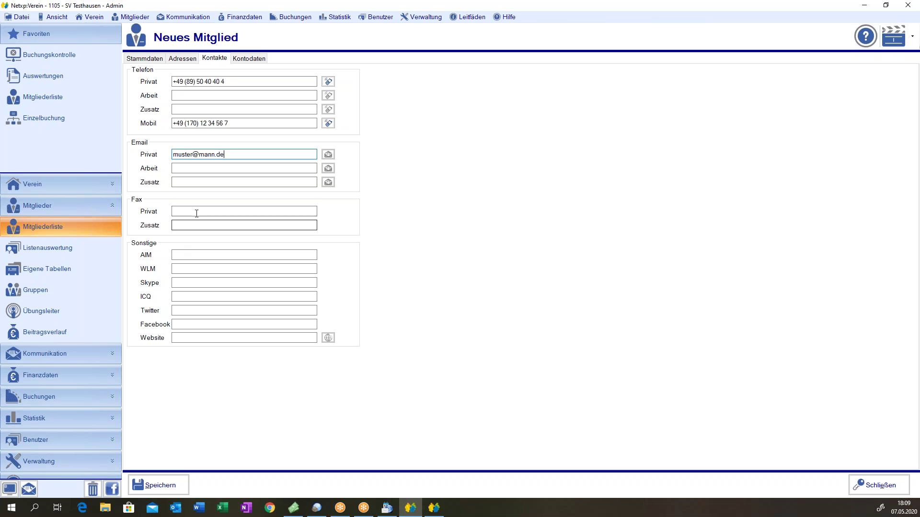
{"action": "left_click", "coordinate": [244, 60]}
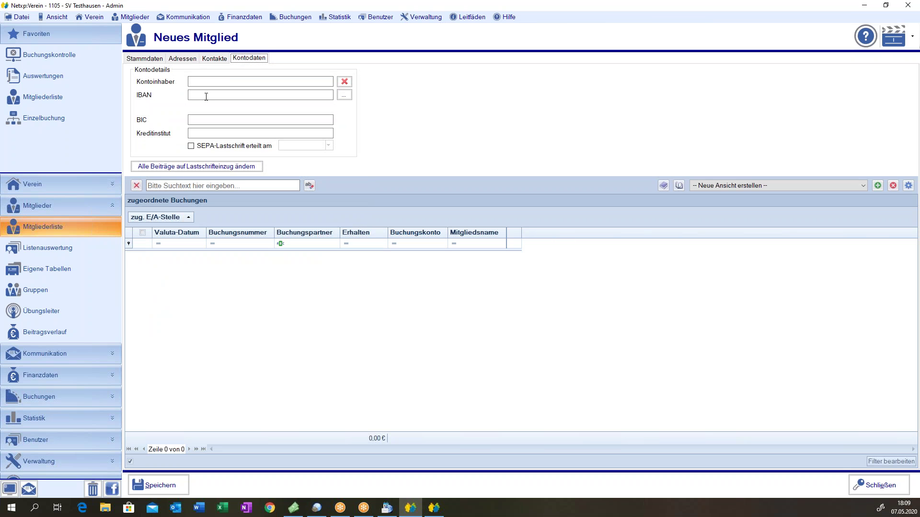
{"action": "left_click", "coordinate": [235, 82]}
- Calculate the IBAN from the account number and bank code 74351430, then accept it
{"action": "left_click", "coordinate": [344, 95]}
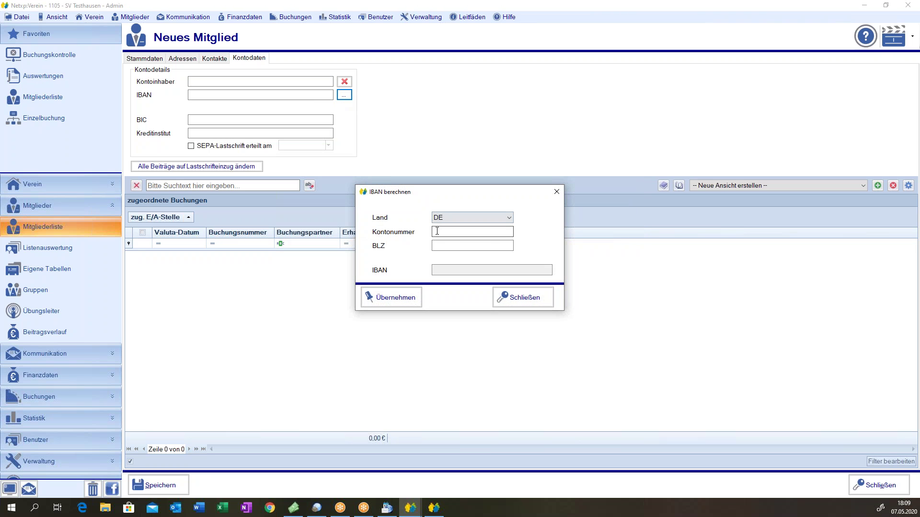
{"action": "key", "text": "Tab"}
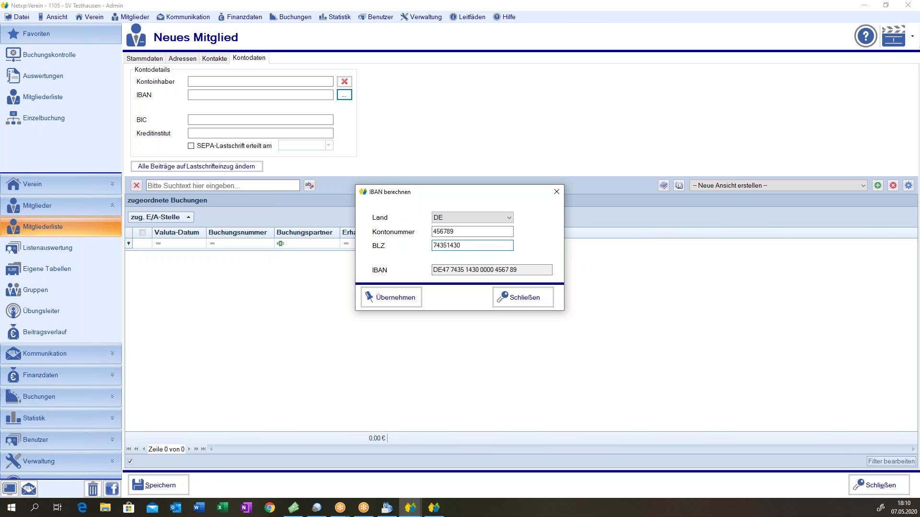
{"action": "key", "text": "Tab"}
{"action": "left_click", "coordinate": [392, 303]}
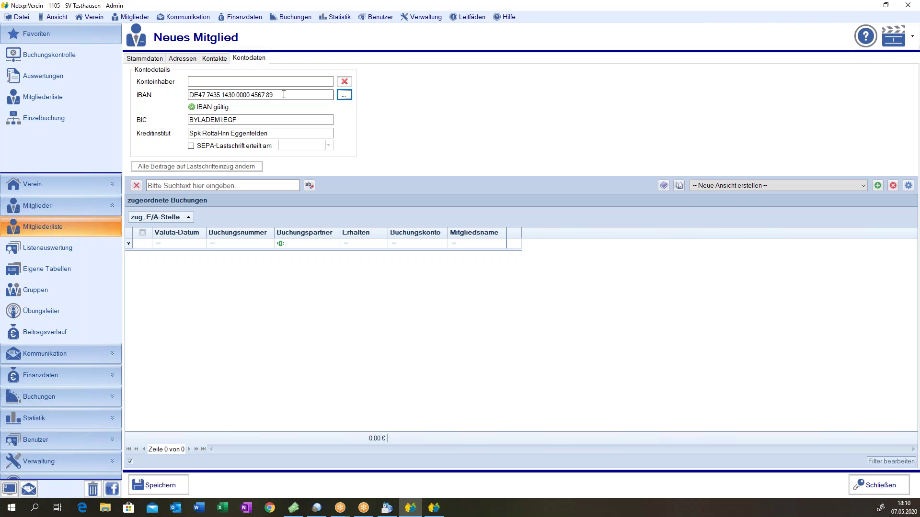
- Enter the account holder, tick the SEPA mandate dated 01.05.2020, and save the member
{"action": "left_click", "coordinate": [249, 82]}
{"action": "type", "text": "D"}
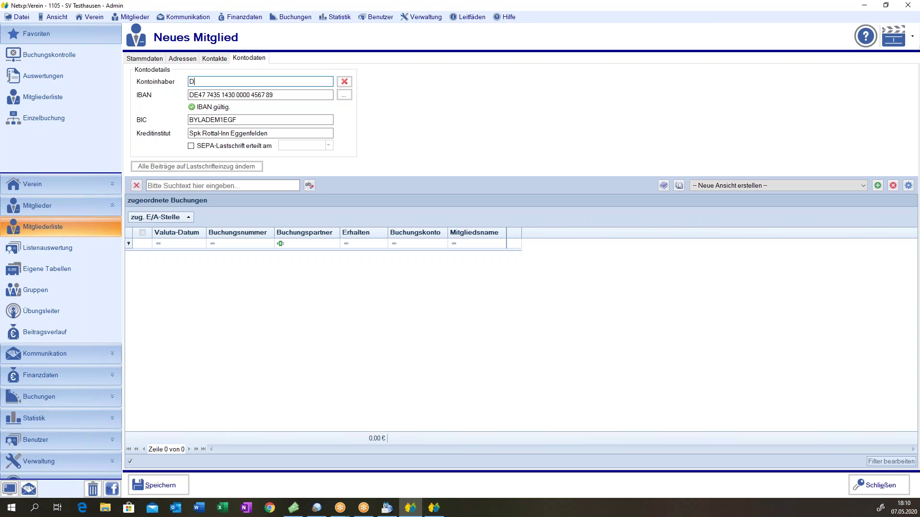
{"action": "type", "text": "r. Mustermann"}
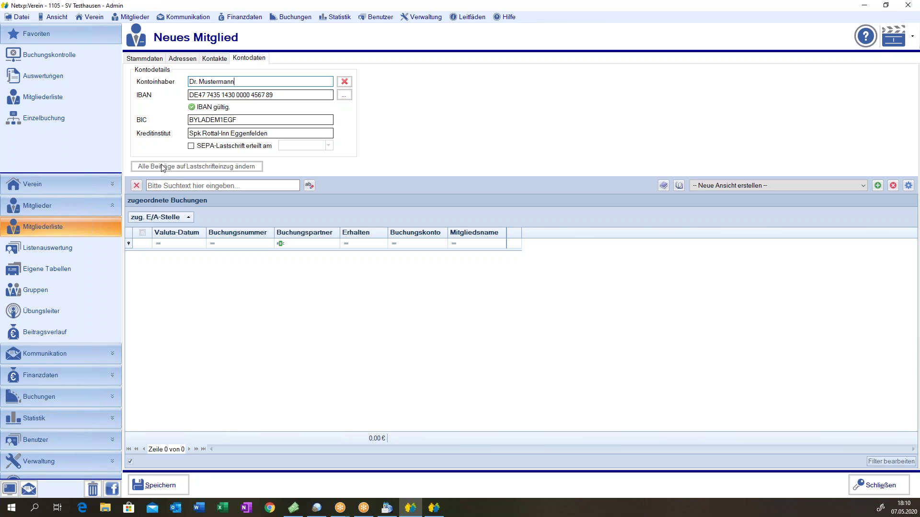
{"action": "left_click", "coordinate": [190, 144]}
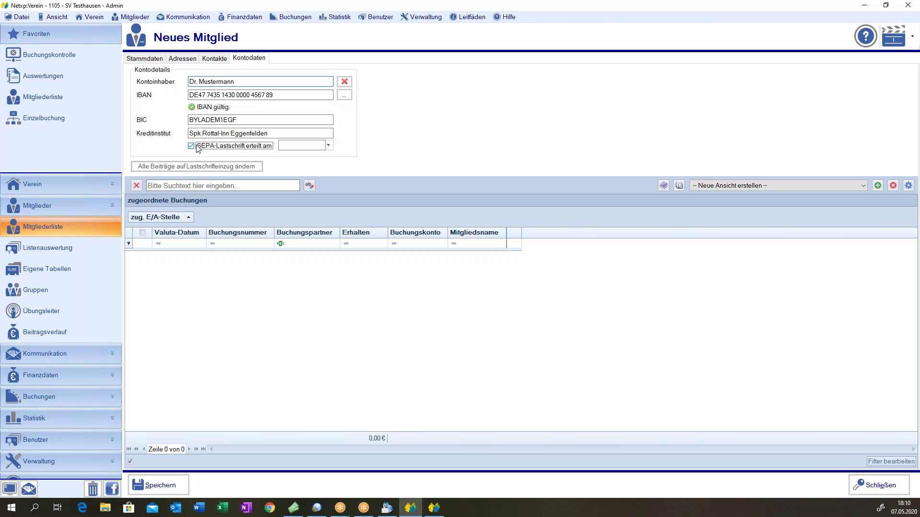
{"action": "key", "text": "Tab"}
{"action": "type", "text": "01052020"}
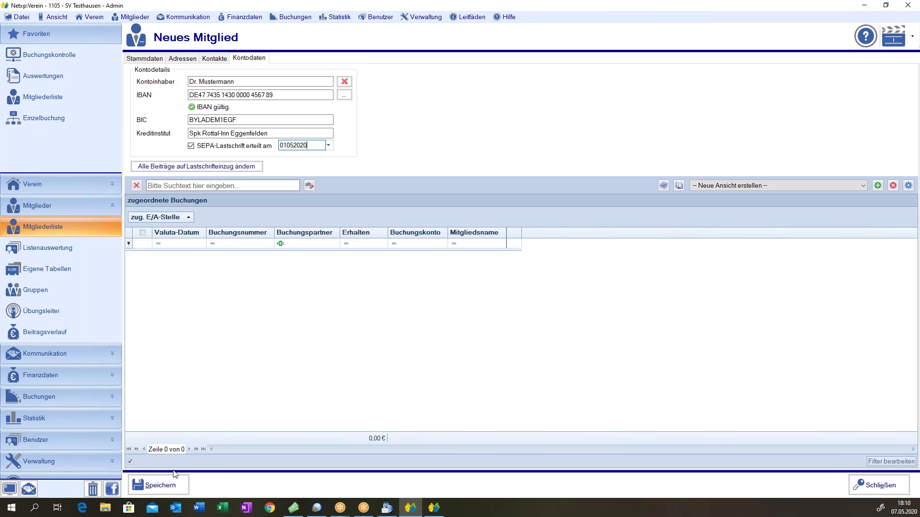
{"action": "left_click", "coordinate": [162, 488]}
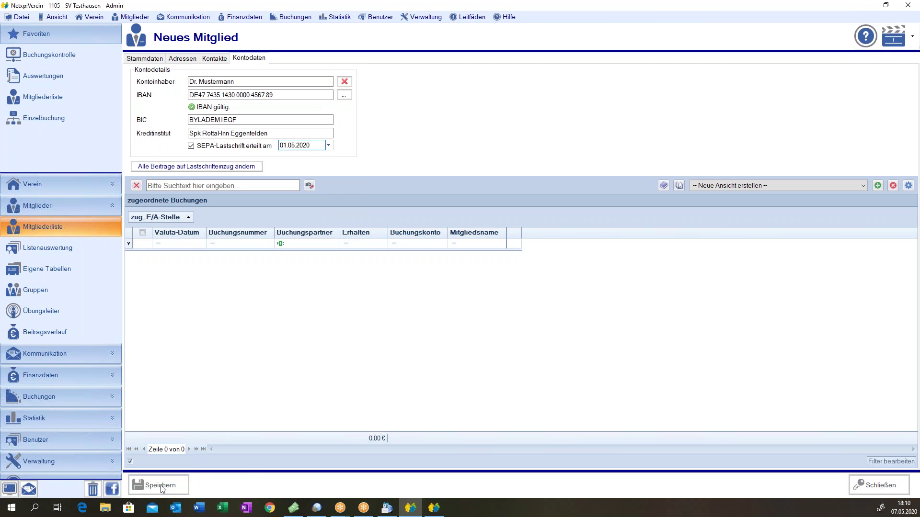